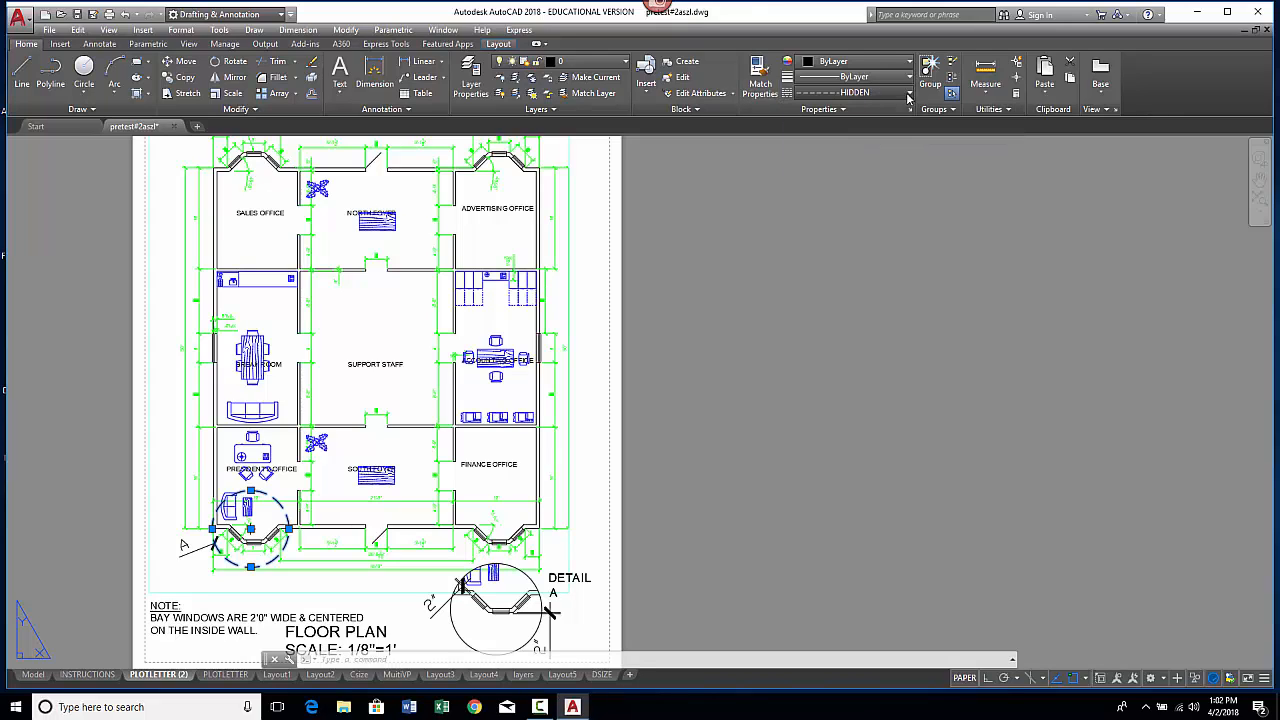
Step: Open the linetype manager and browse the linetypes available to load from acad.lin
left_click(824, 93)
left_click(824, 226)
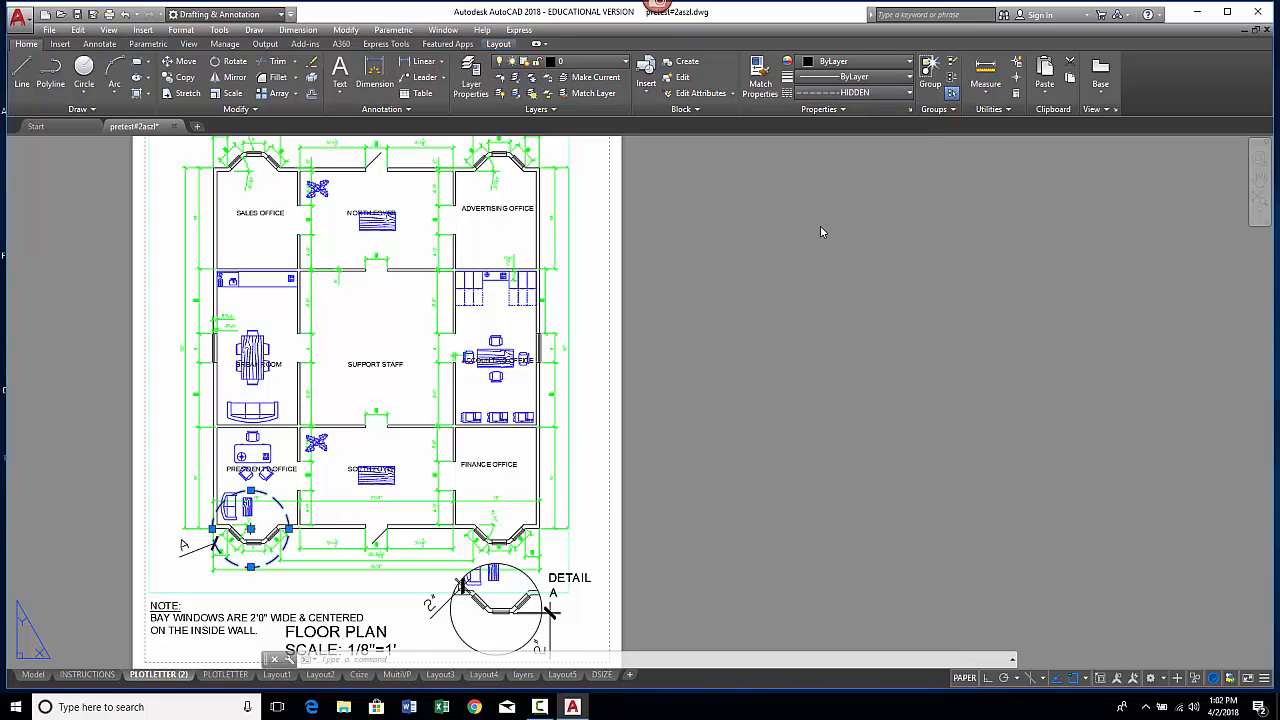
left_click(742, 241)
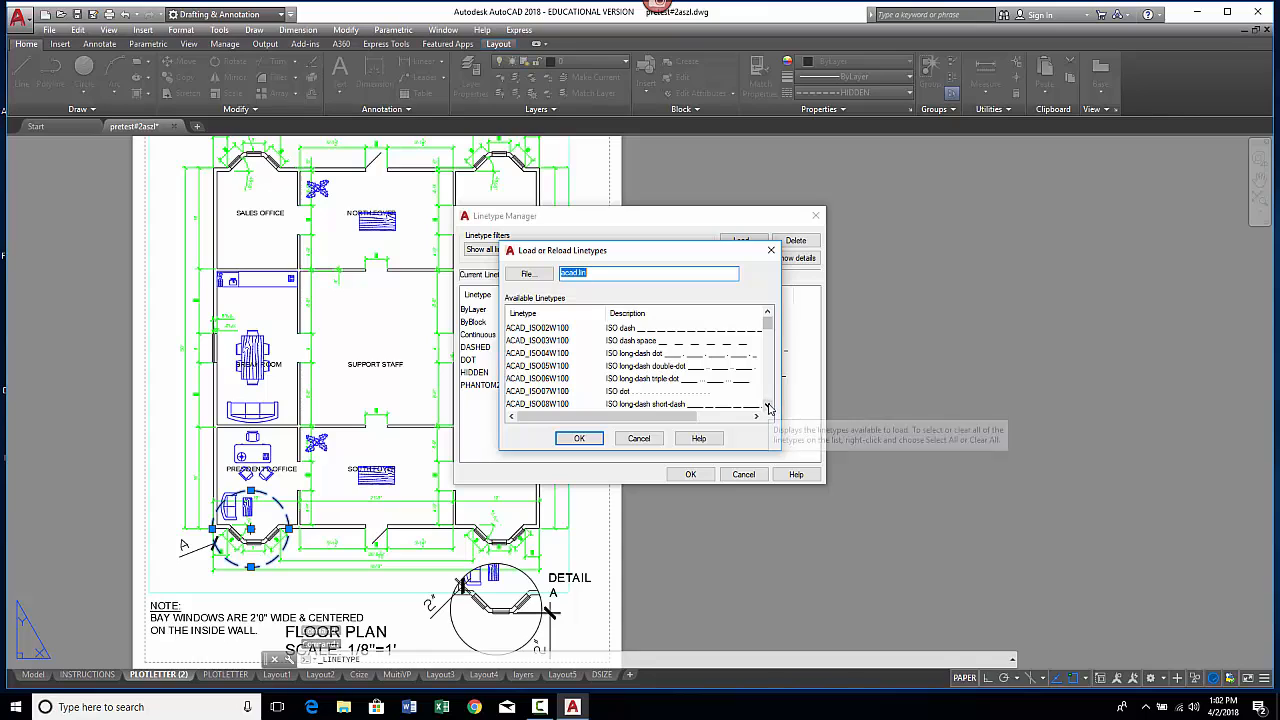
left_click(767, 405)
left_click(767, 405)
left_click(767, 405)
left_click(767, 405)
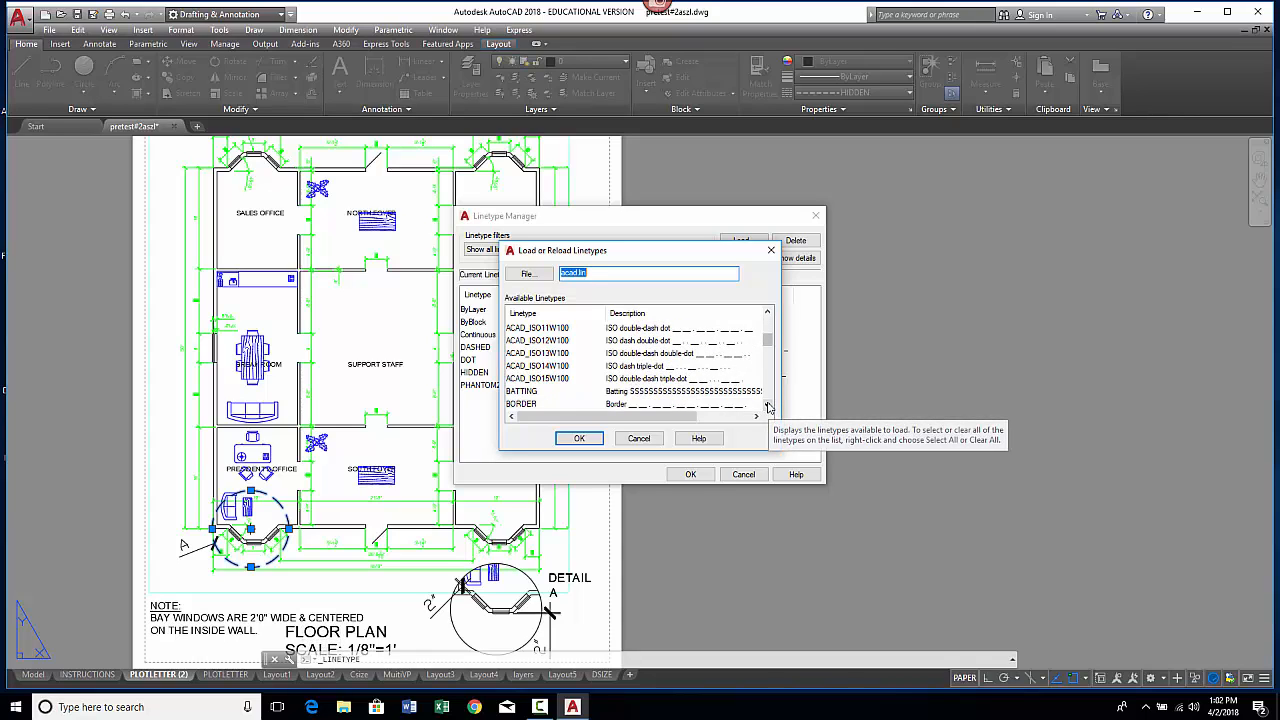
left_click(767, 405)
left_click(767, 405)
left_click(767, 405)
left_click(767, 405)
left_click(767, 405)
left_click(767, 405)
left_click(767, 405)
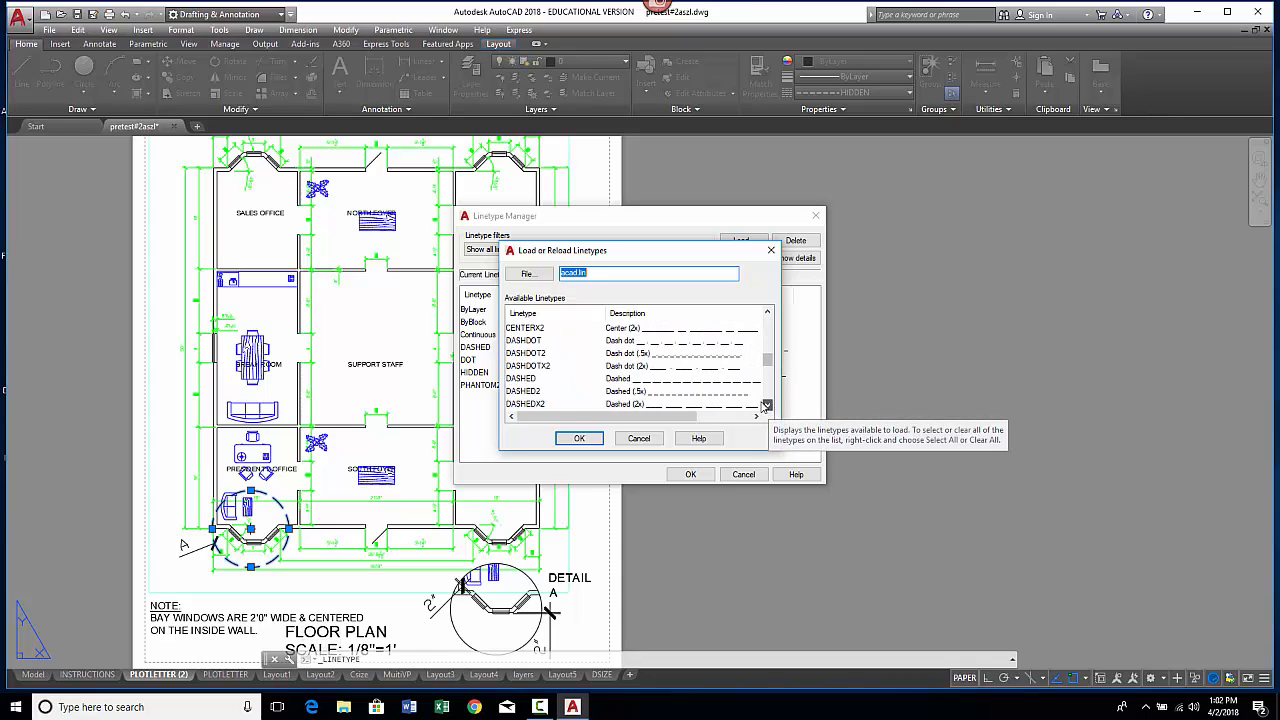
left_click(580, 439)
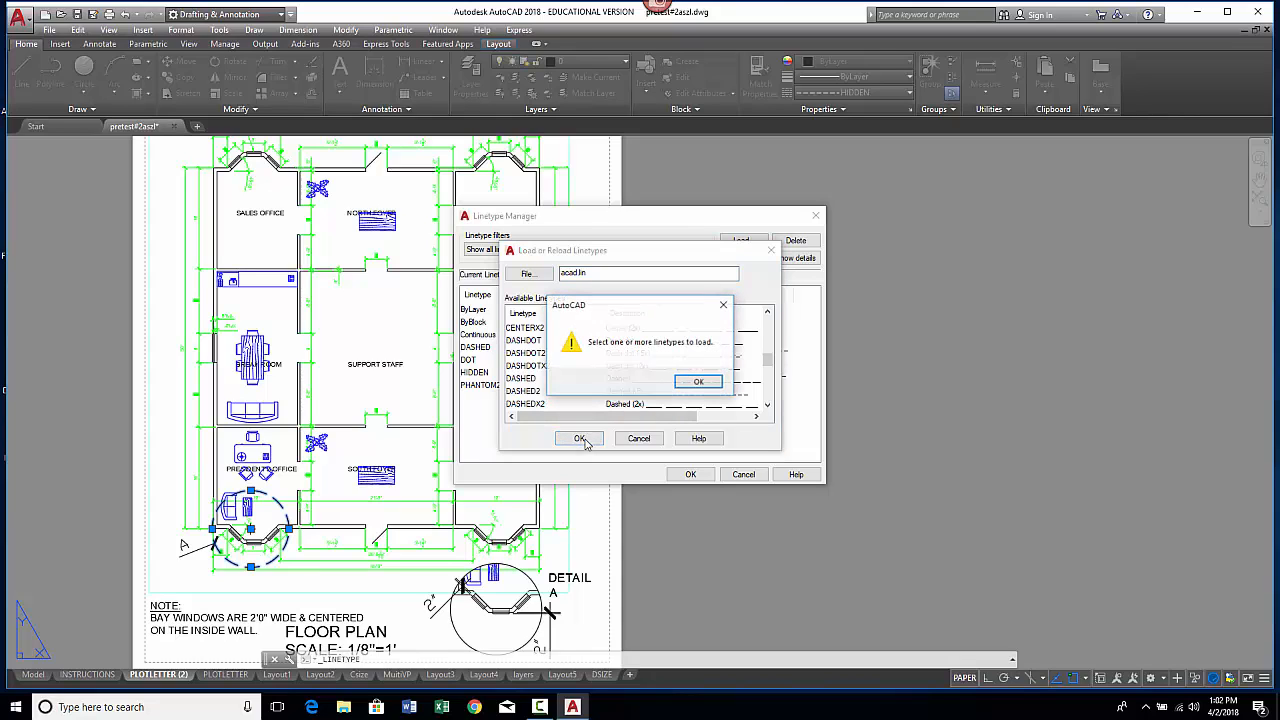
left_click(699, 384)
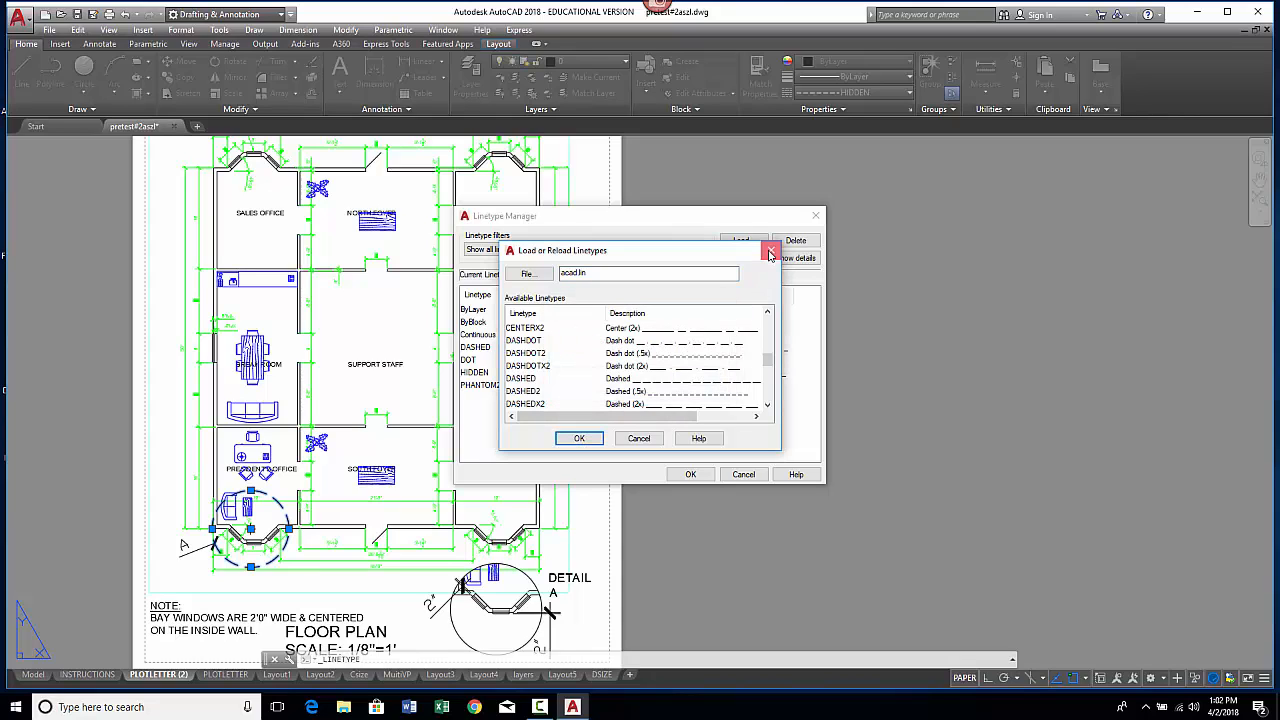
left_click(770, 253)
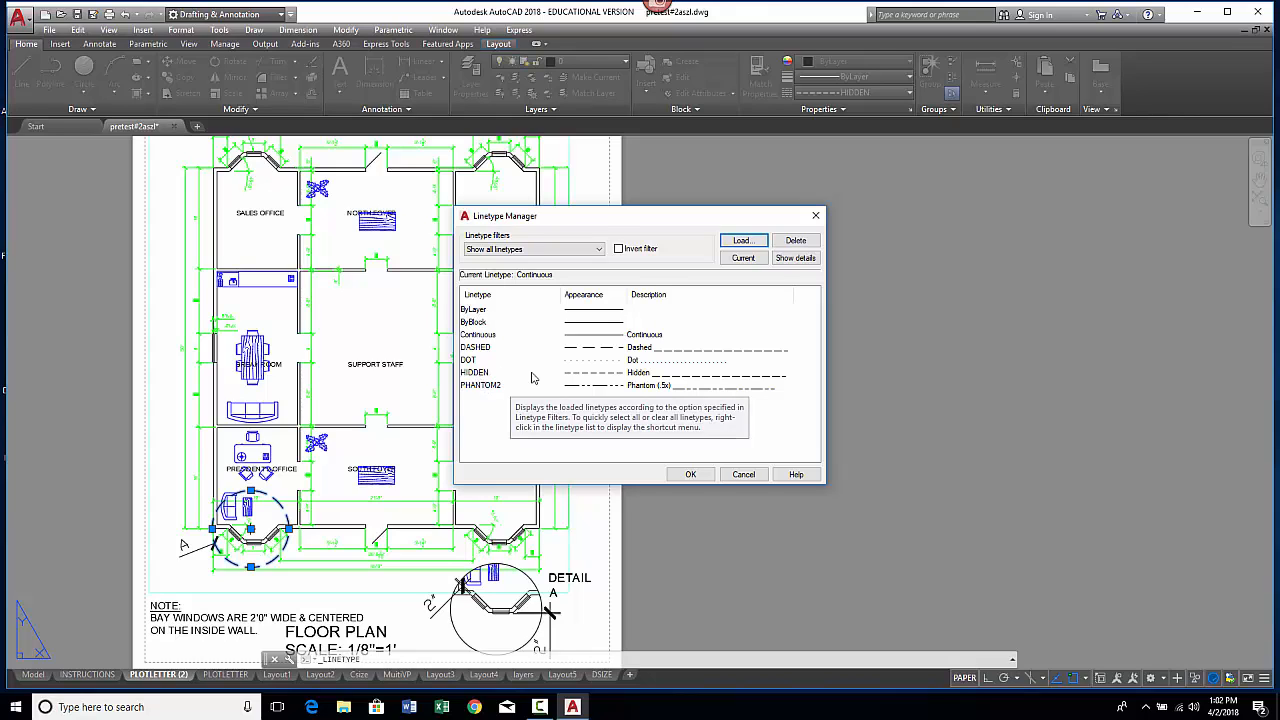
left_click(690, 474)
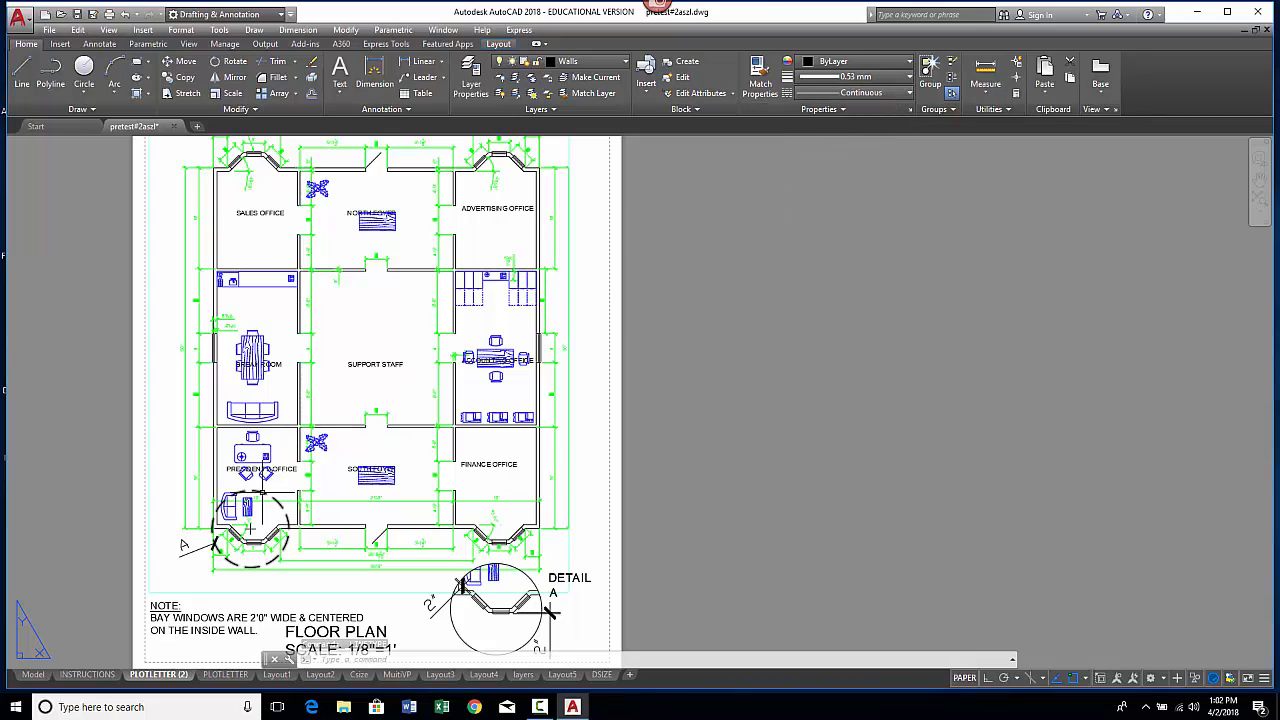
Step: Select the bay window detail circle and inspect its linetype in the Properties palette
left_click(258, 491)
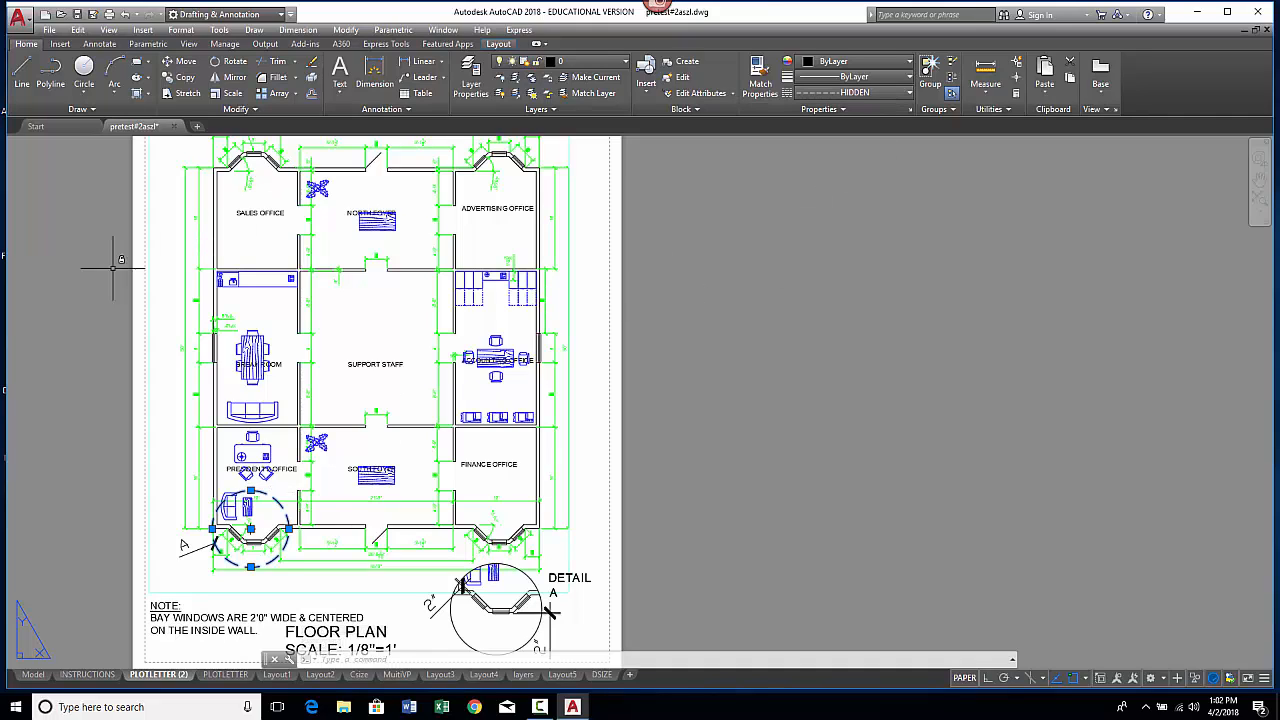
right_click(61, 272)
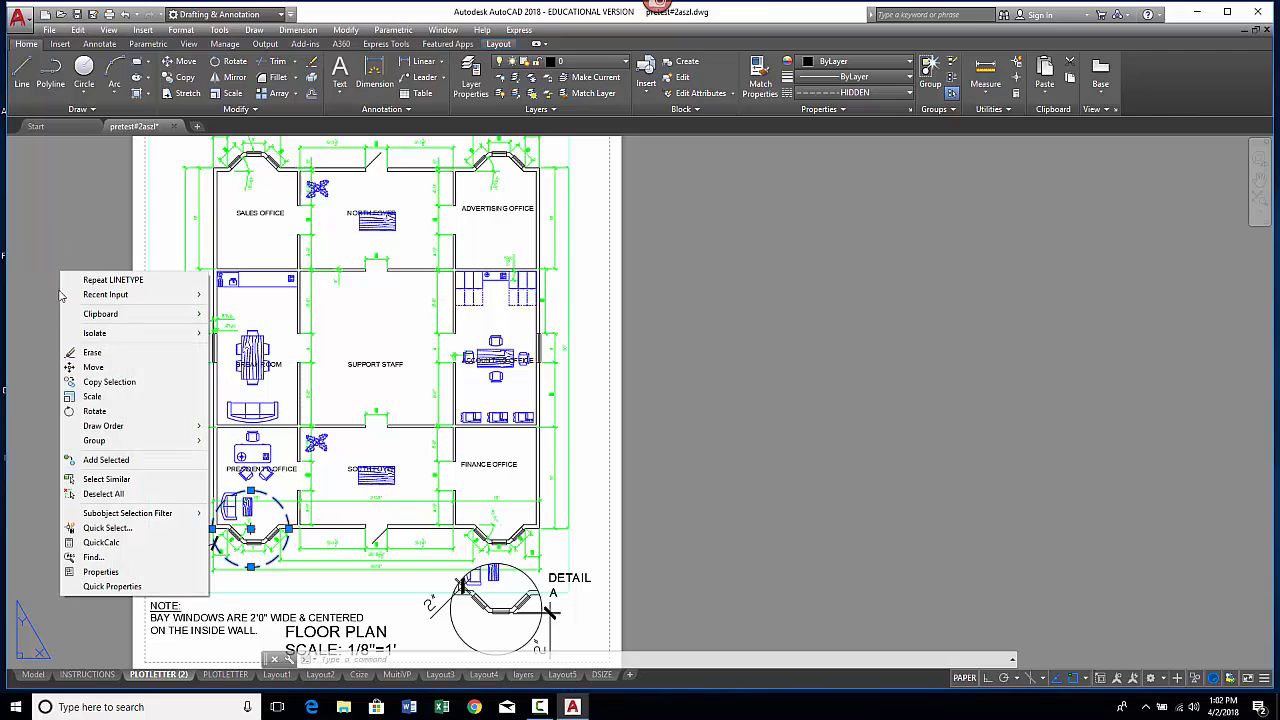
left_click(101, 572)
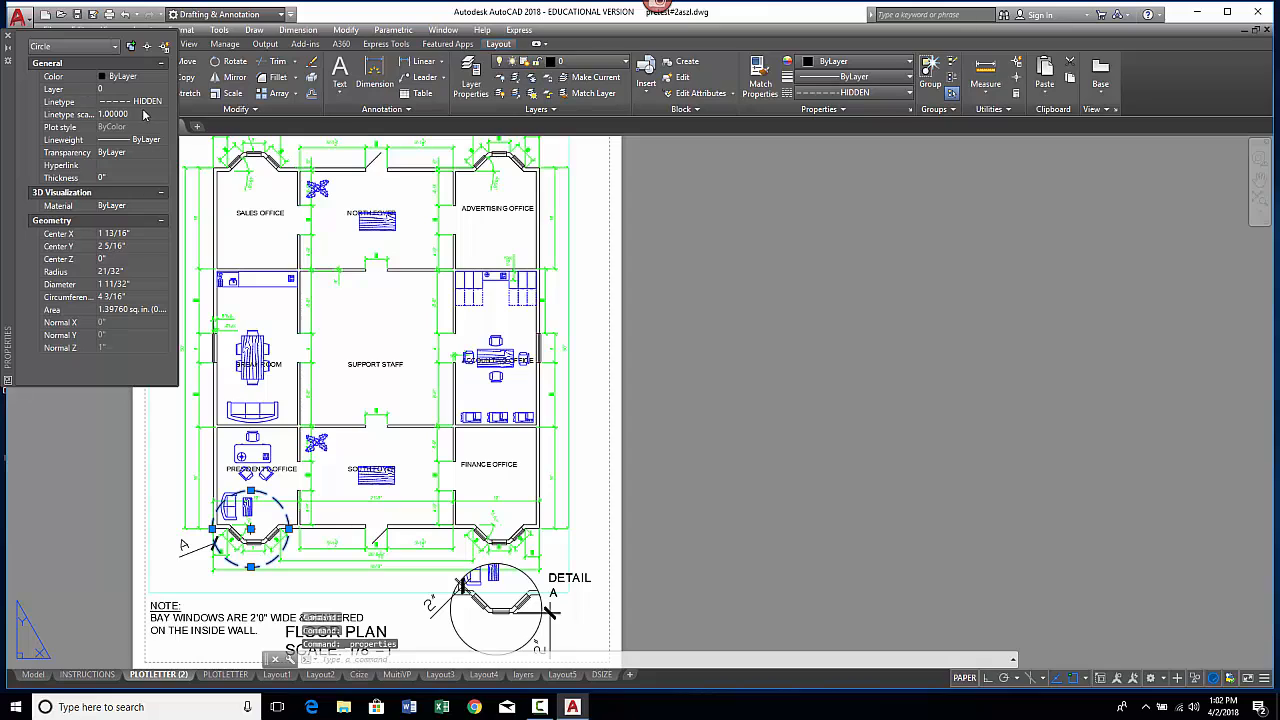
left_click(150, 101)
left_click(162, 101)
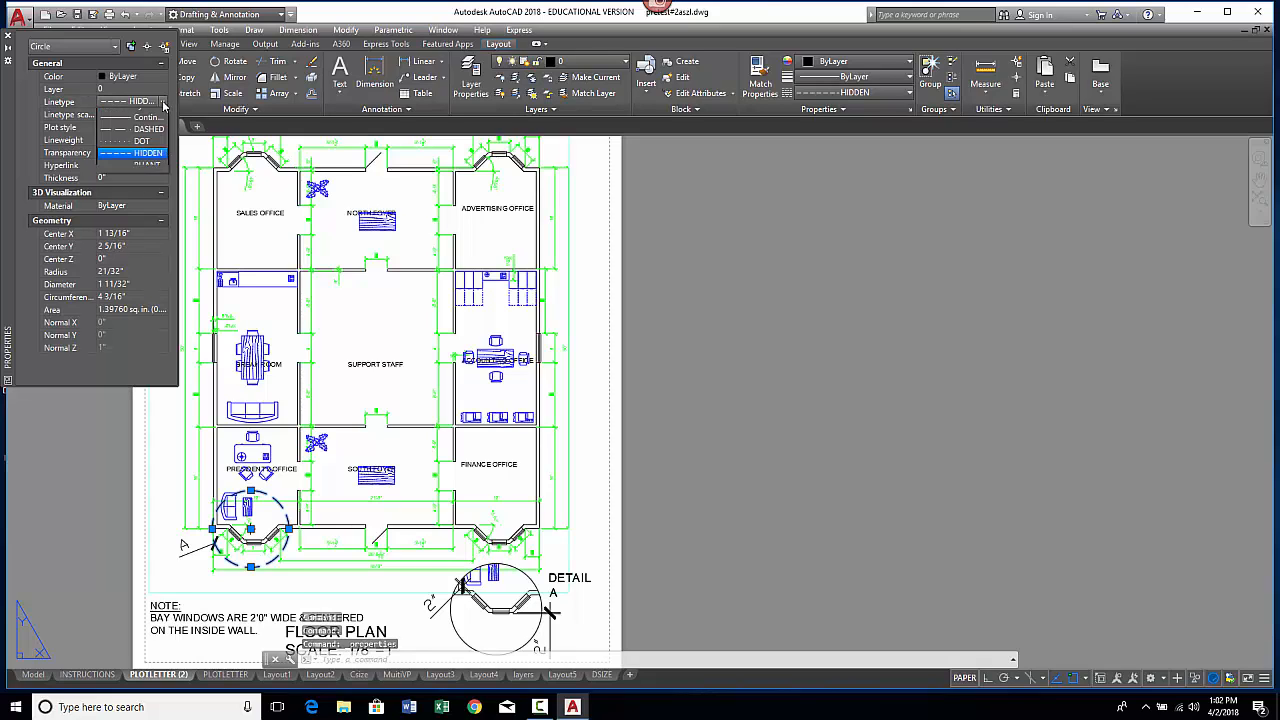
left_click(157, 175)
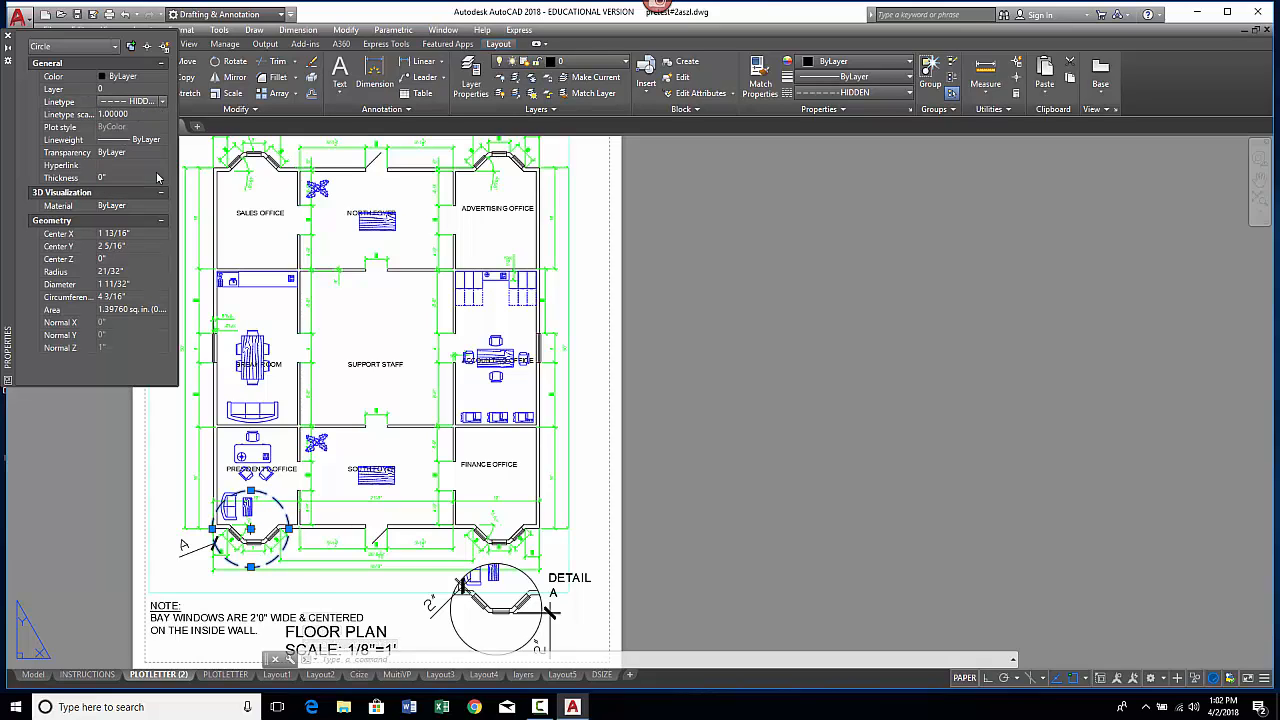
left_click(8, 36)
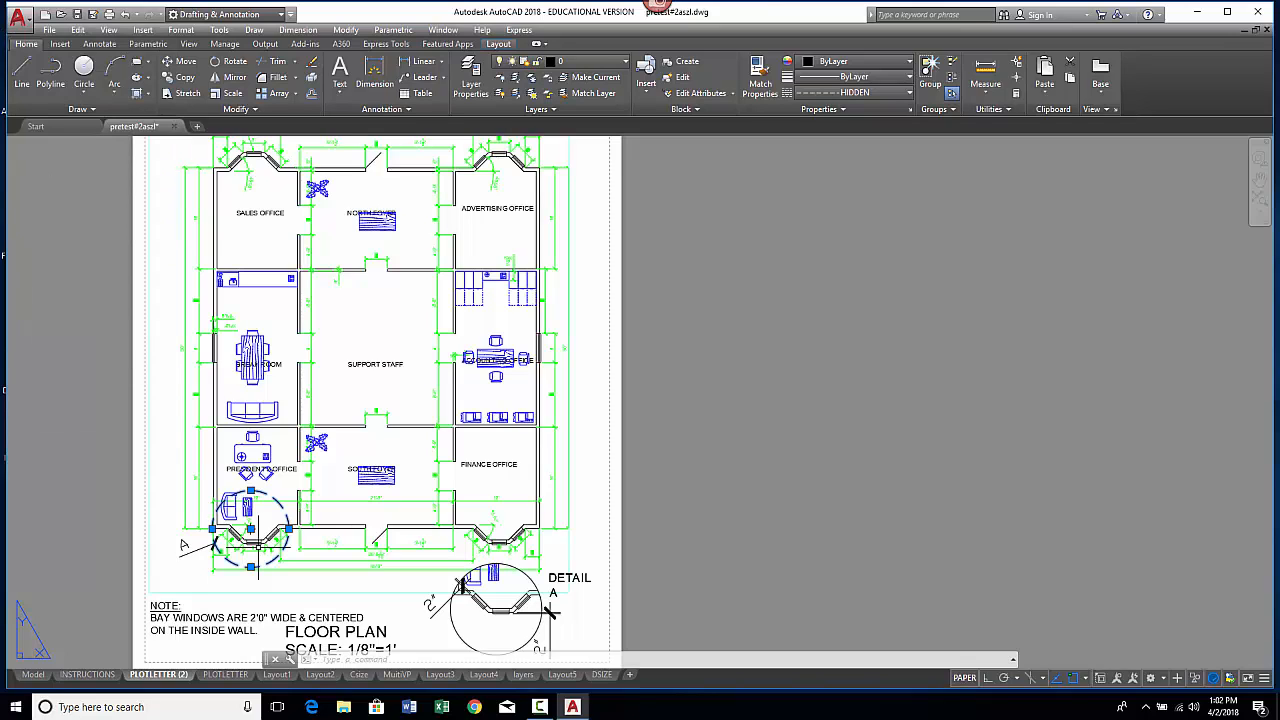
key("Escape")
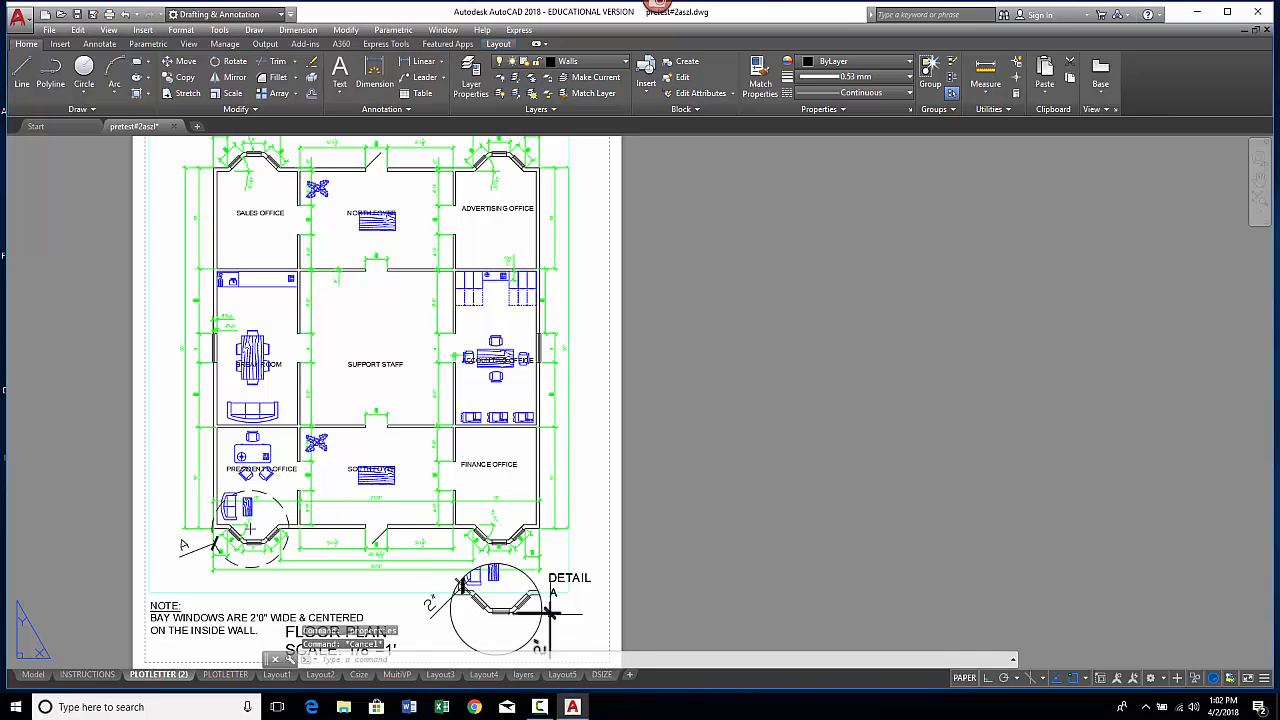
Step: Draw a Center-Diameter circle around the Advertising Office bay window on the layout sheet
scroll(505, 519, "down", 5)
scroll(505, 519, "up", 6)
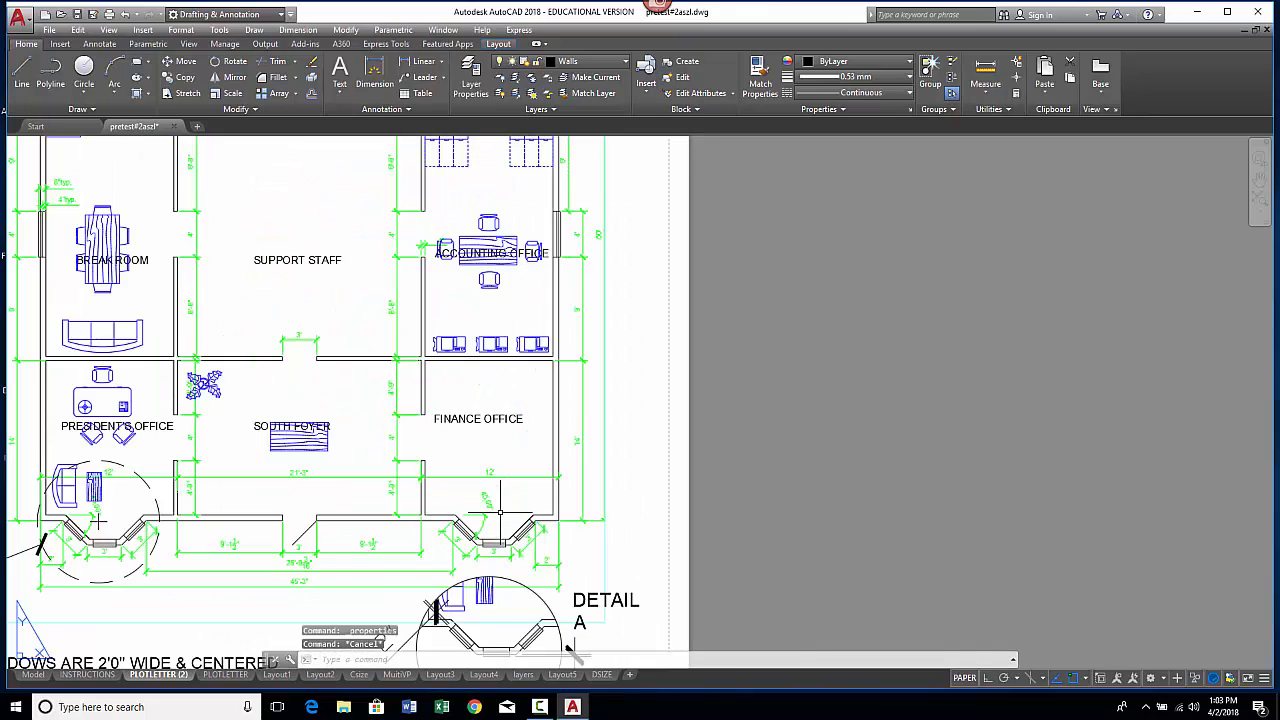
middle_click_drag(505, 519, 589, 370)
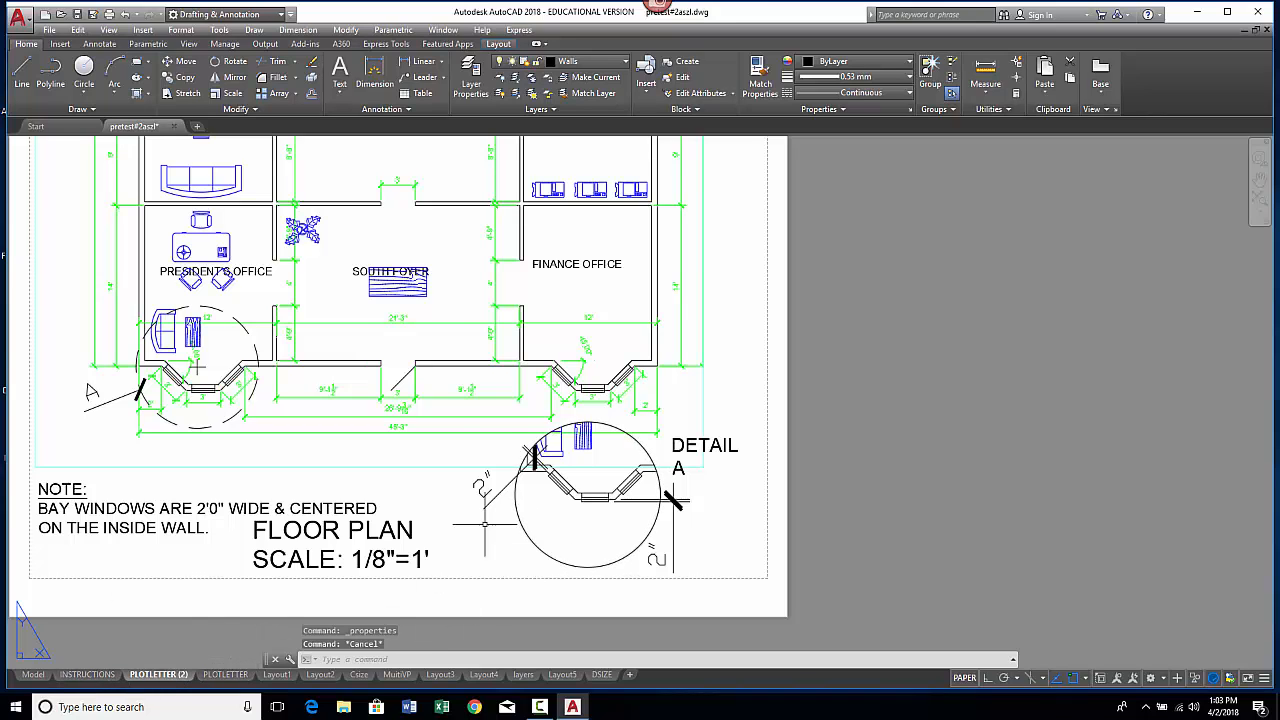
scroll(451, 441, "down", 4)
scroll(451, 421, "up", 2)
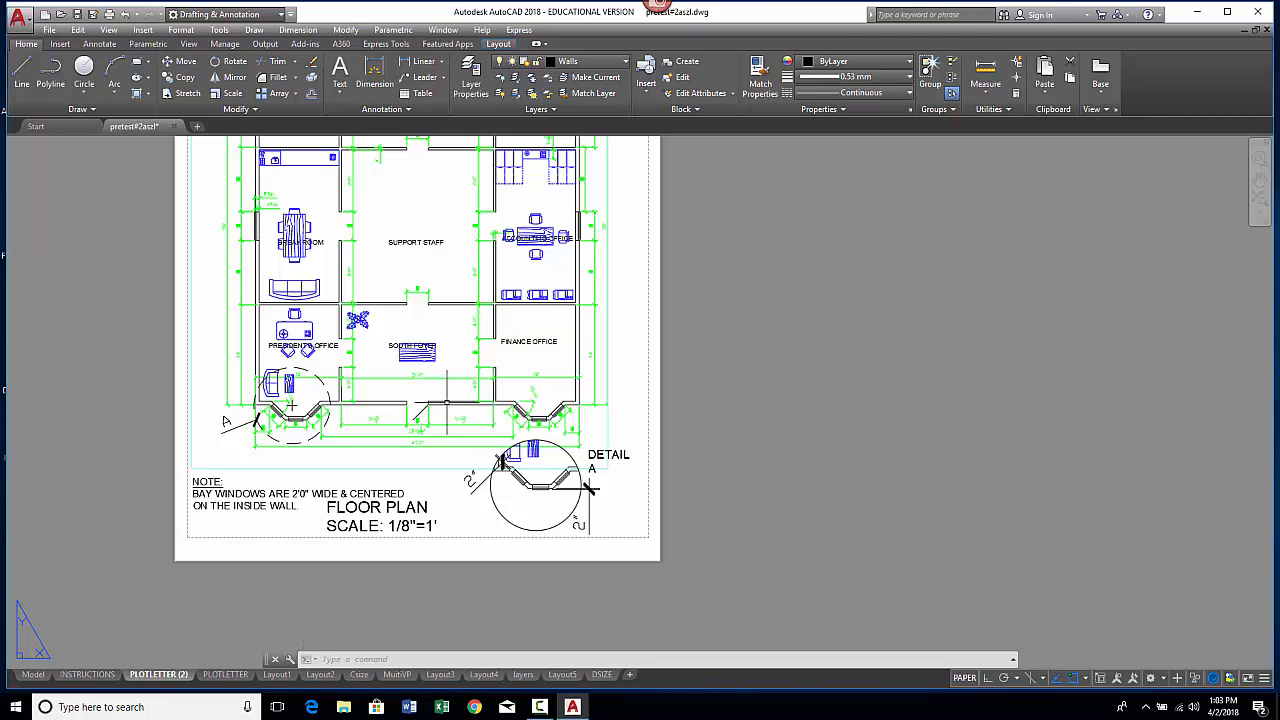
middle_click_drag(446, 403, 298, 618)
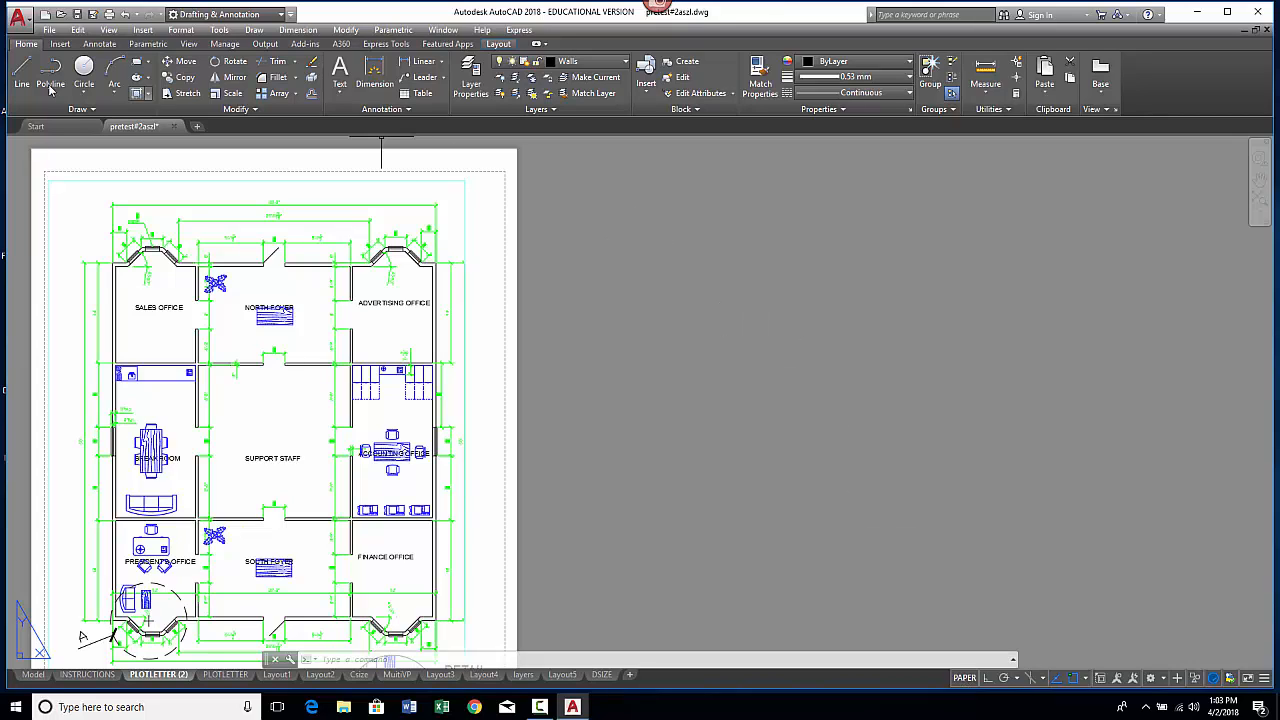
left_click(86, 95)
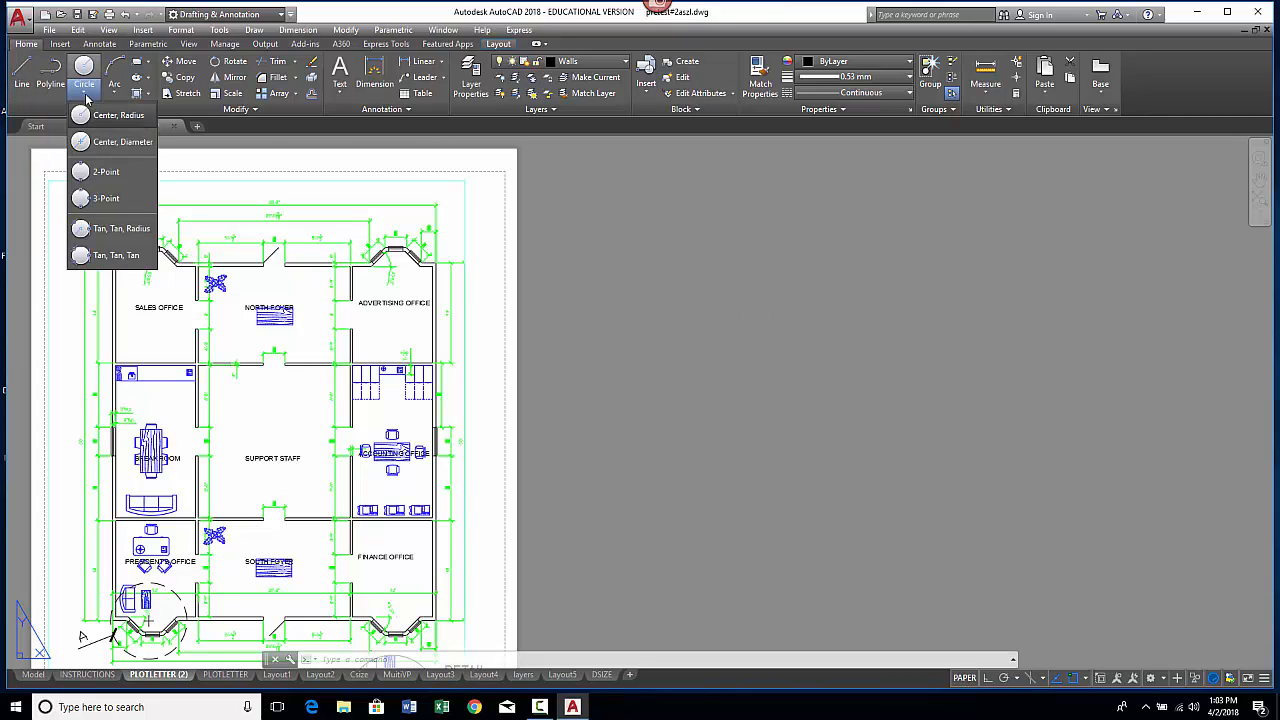
left_click(112, 143)
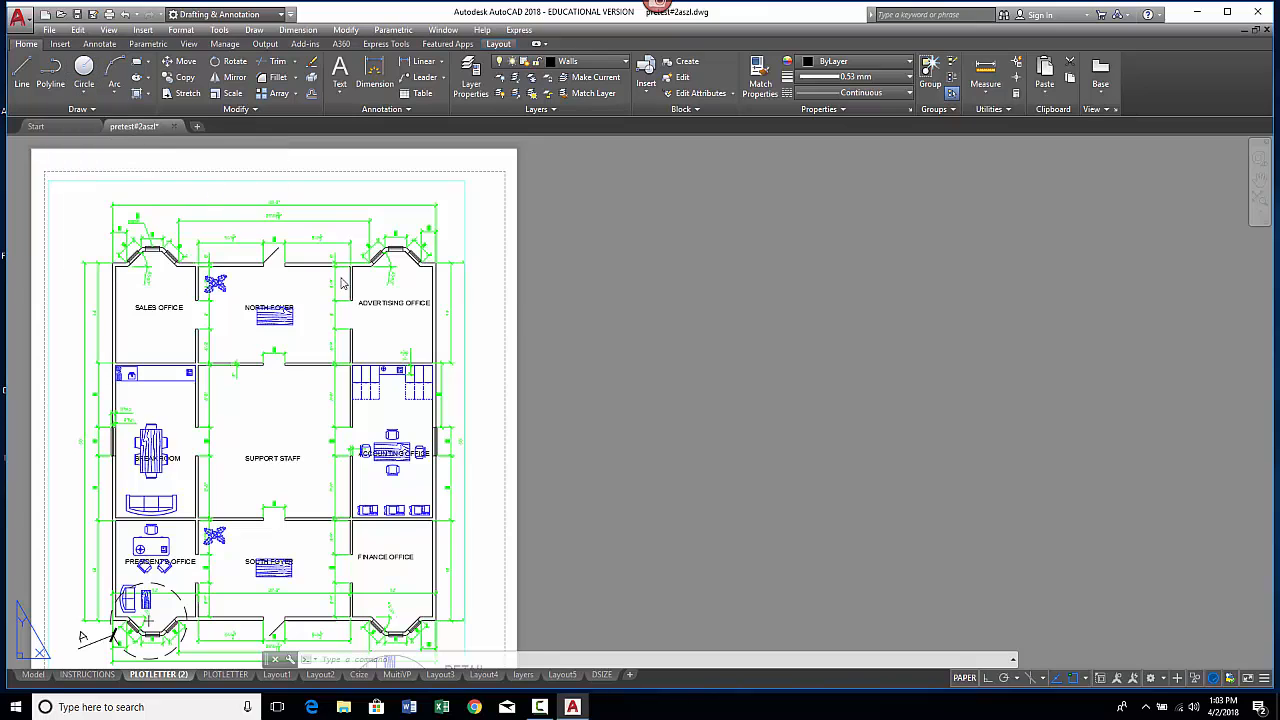
left_click(392, 277)
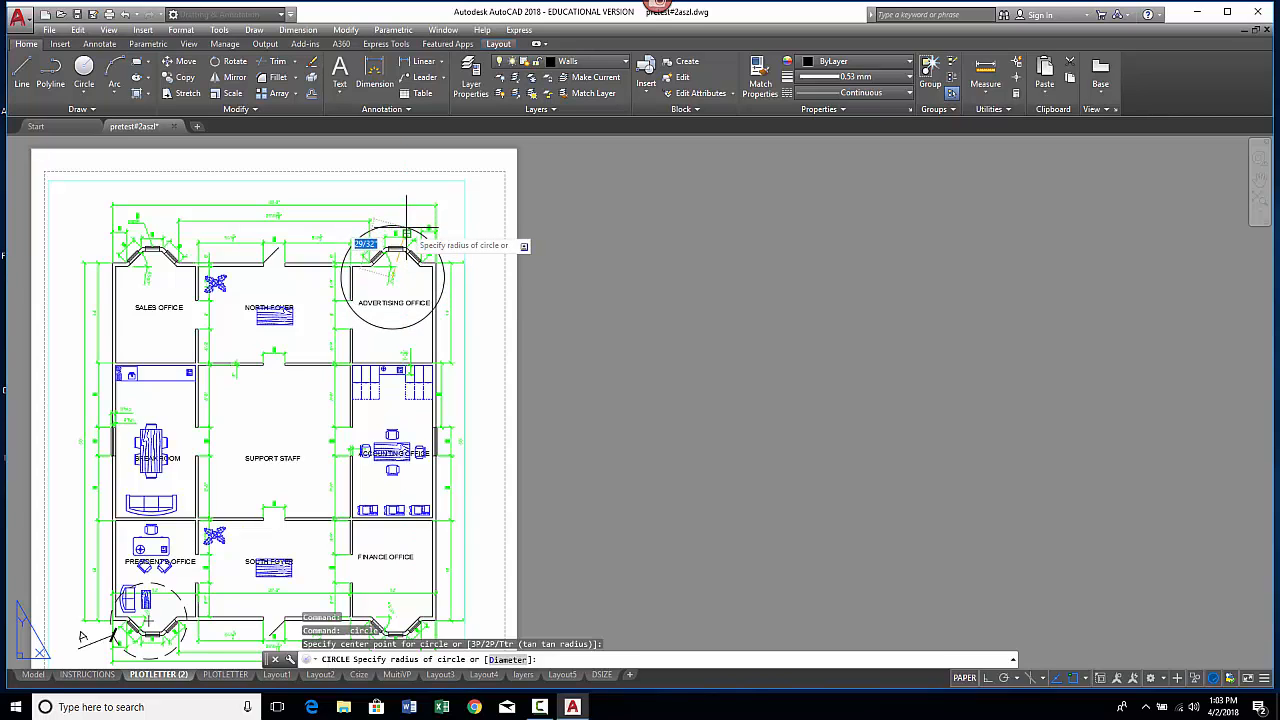
left_click(406, 233)
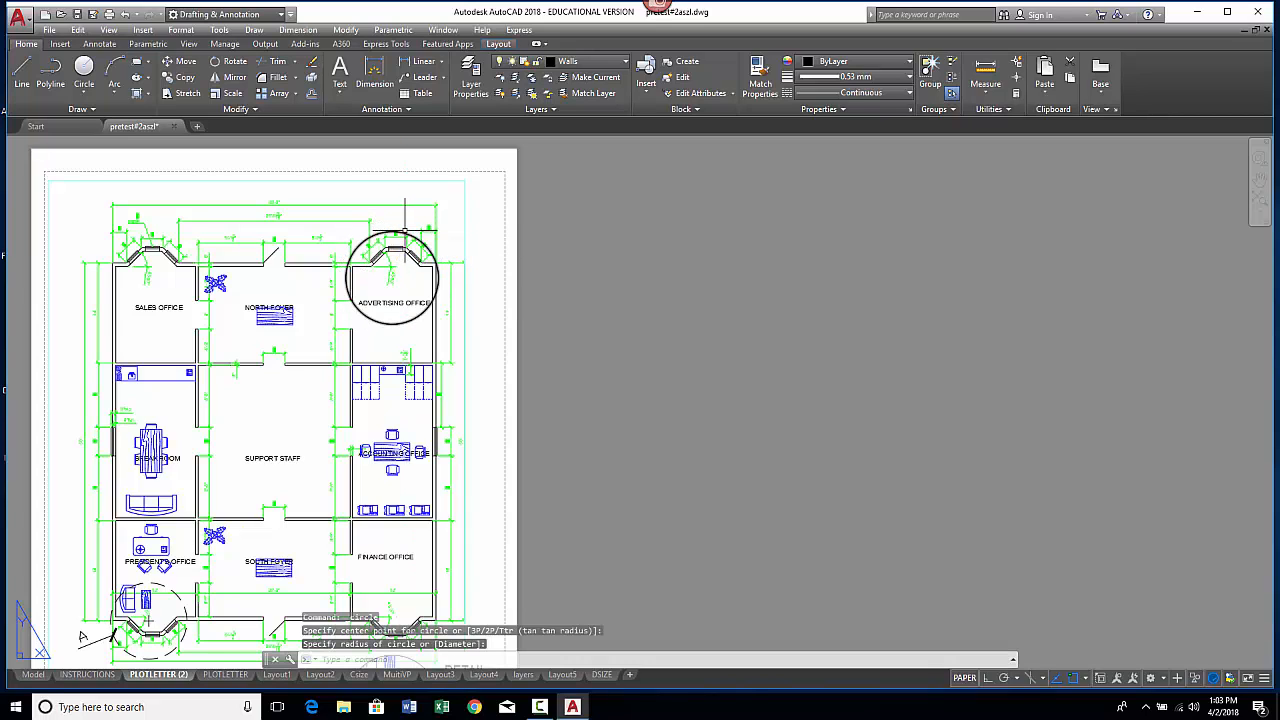
Step: Move the new circle slightly upward so it centers on the bay window
left_click(405, 233)
right_click(408, 213)
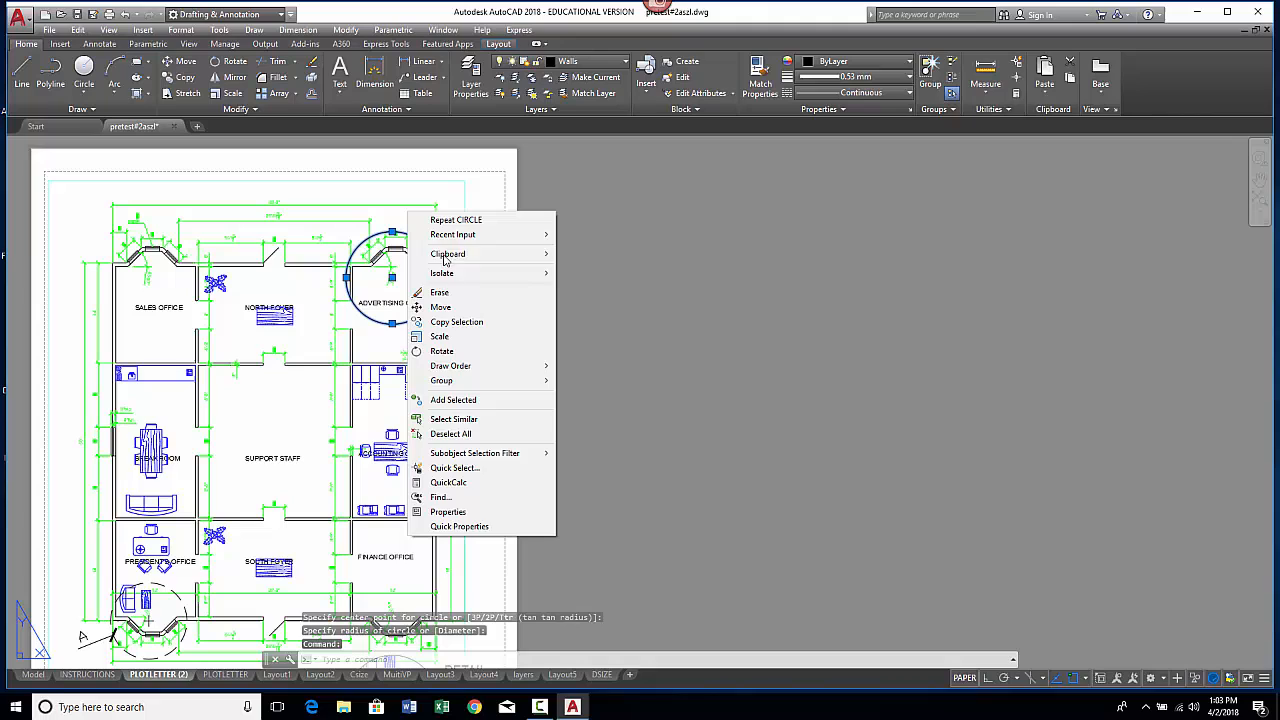
left_click(448, 311)
left_click(392, 277)
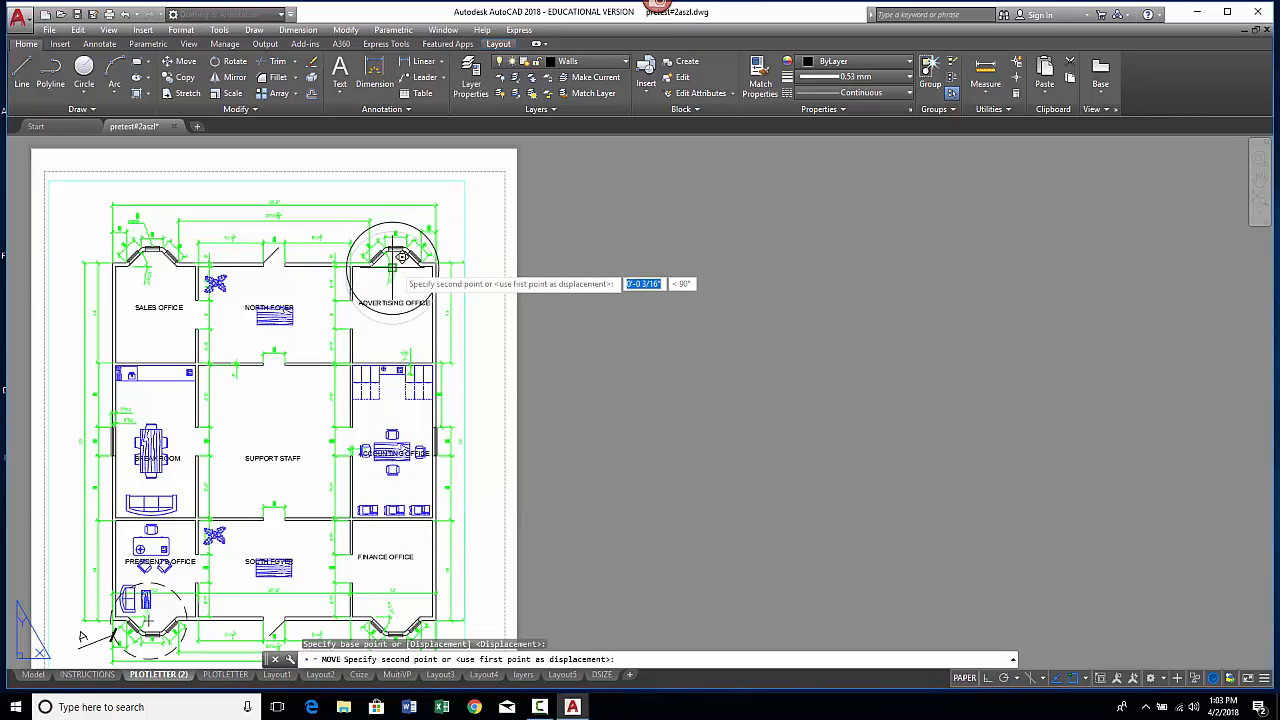
left_click(396, 262)
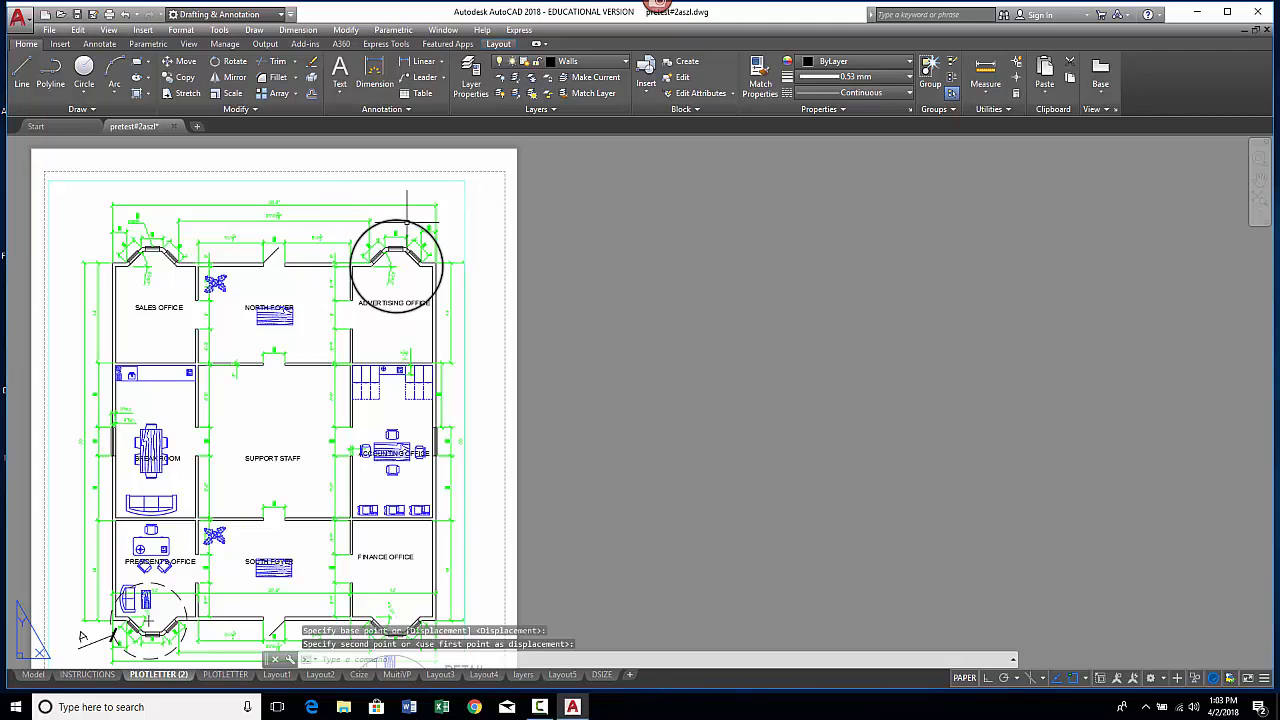
Step: Create an object viewport from the circle around the Advertising Office bay window
mouse_move(400, 217)
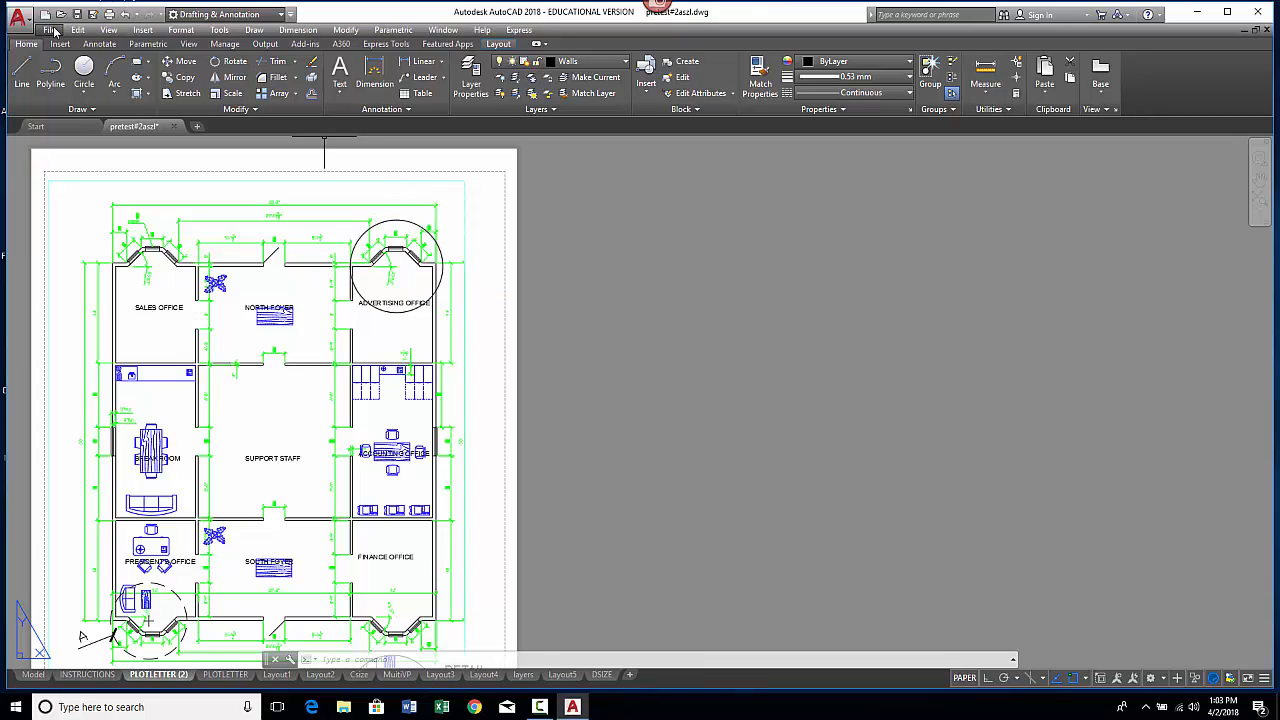
left_click(109, 30)
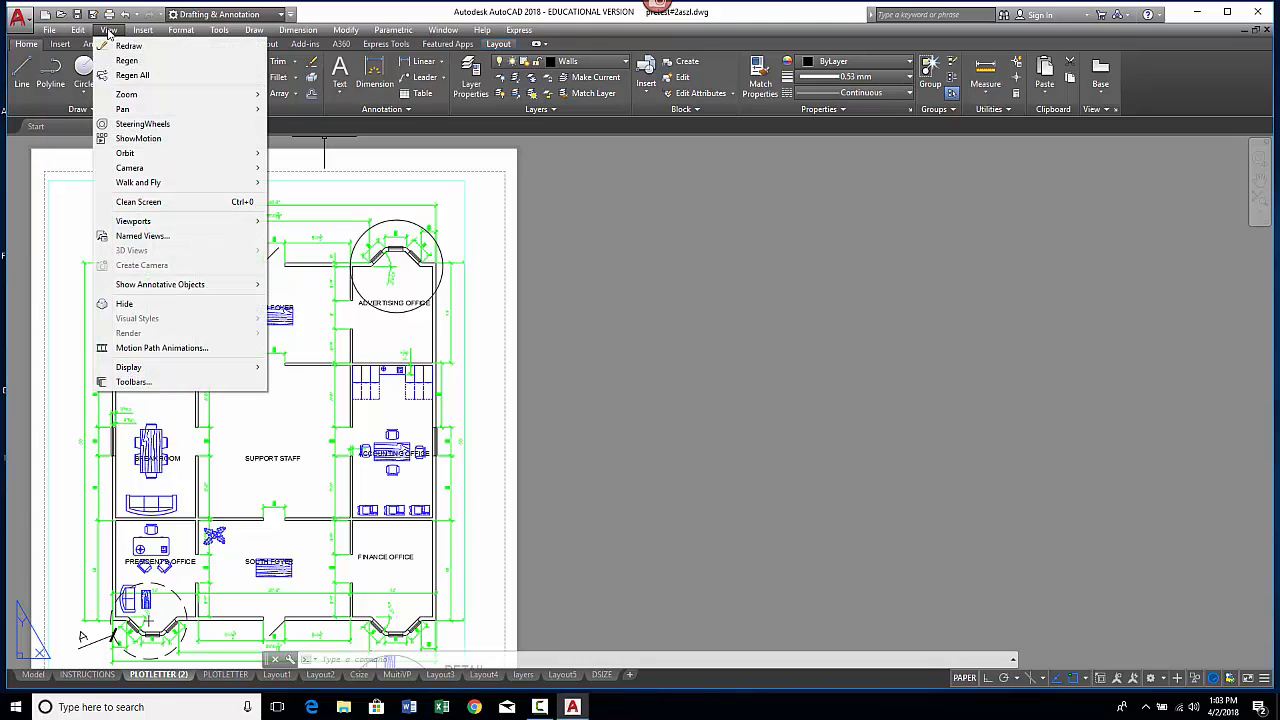
mouse_move(171, 220)
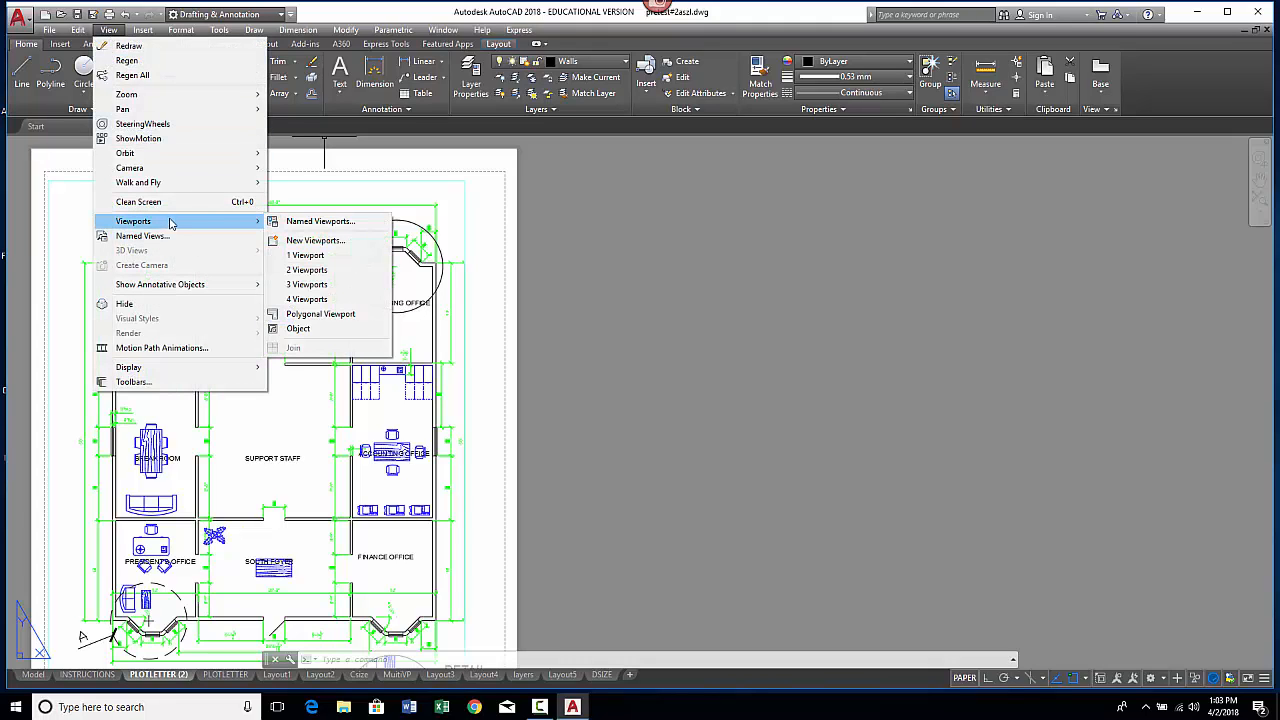
left_click(298, 329)
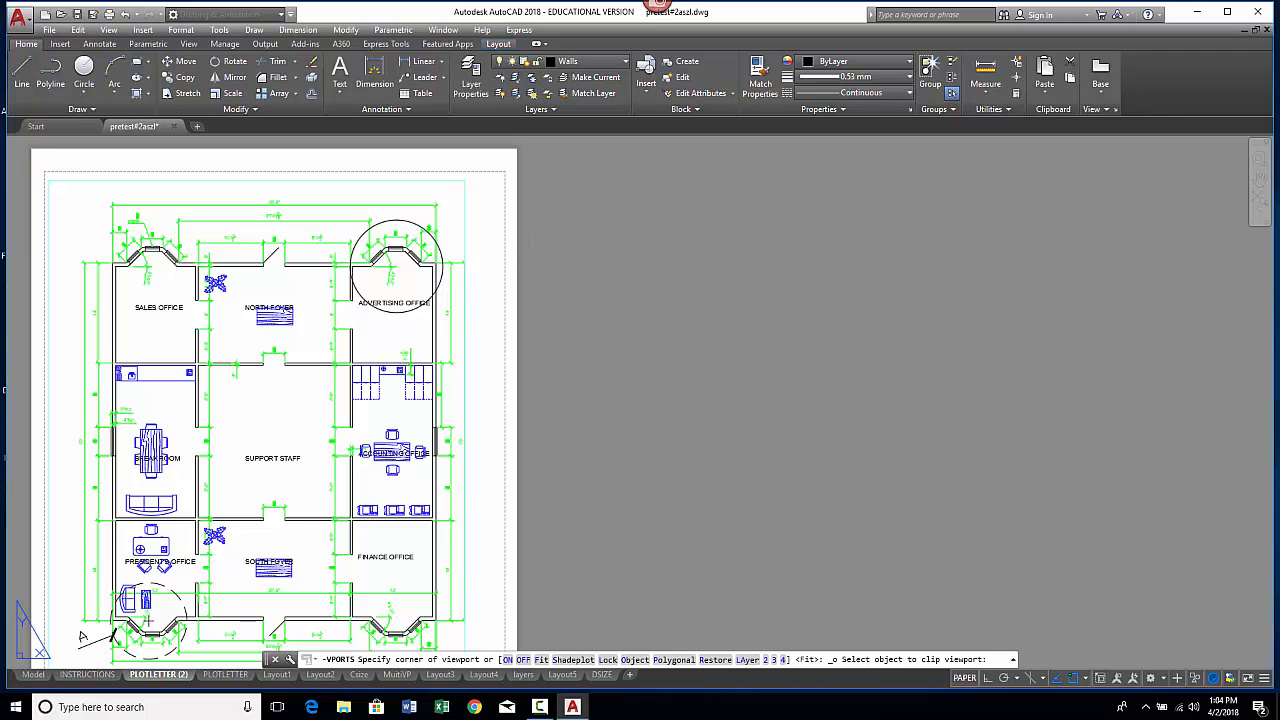
left_click(419, 307)
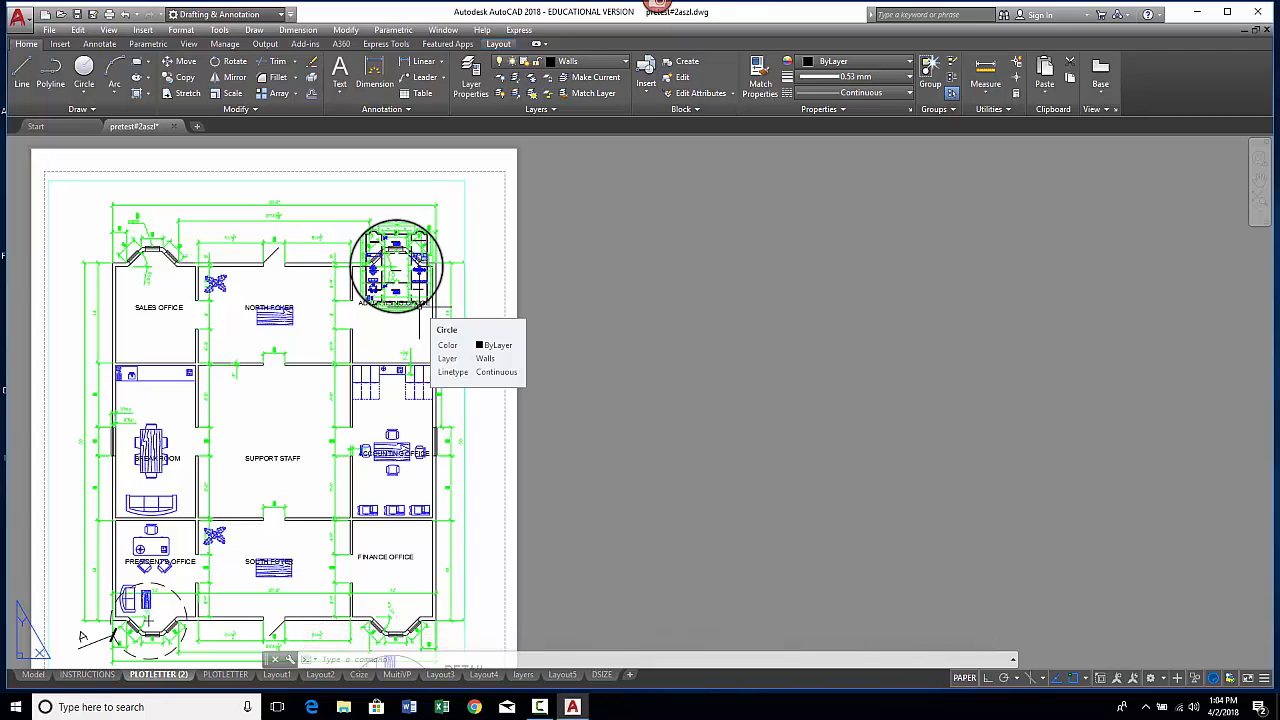
Step: Move the circular viewport down onto the sheet area below the floor plan, left of the Detail A circle
scroll(388, 285, "up", 2)
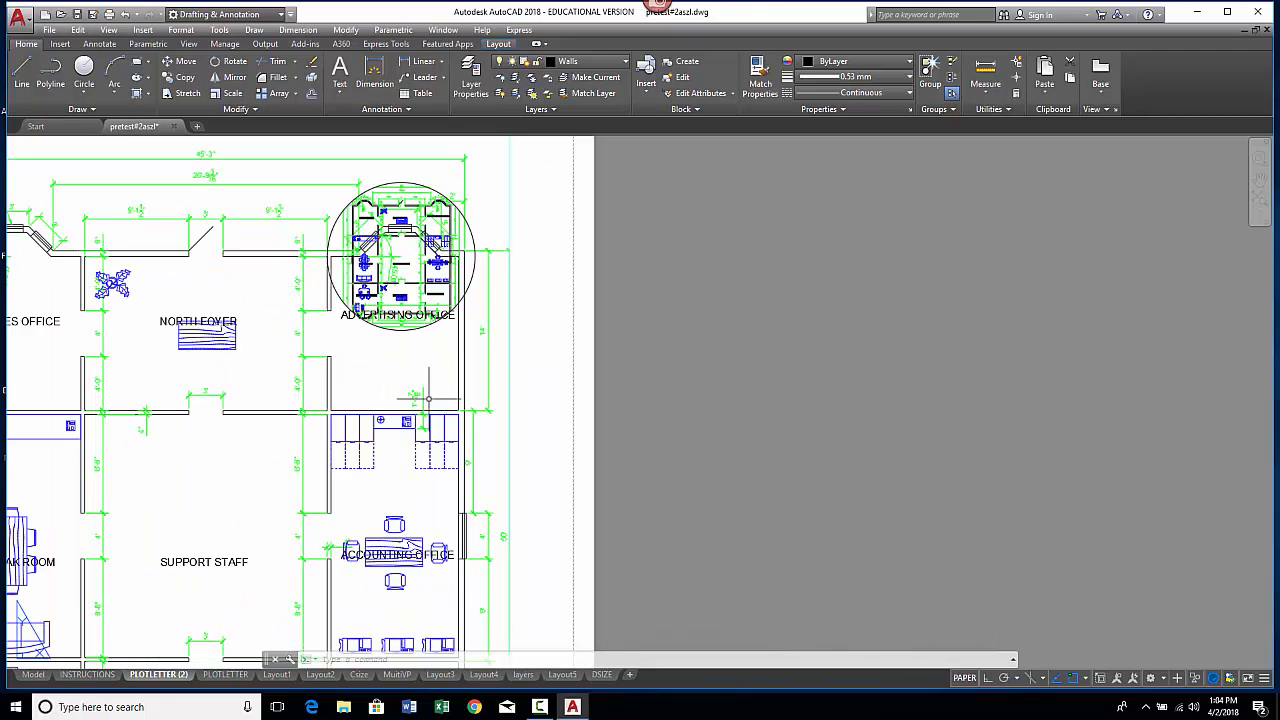
scroll(390, 280, "up", 1)
scroll(392, 272, "down", 1)
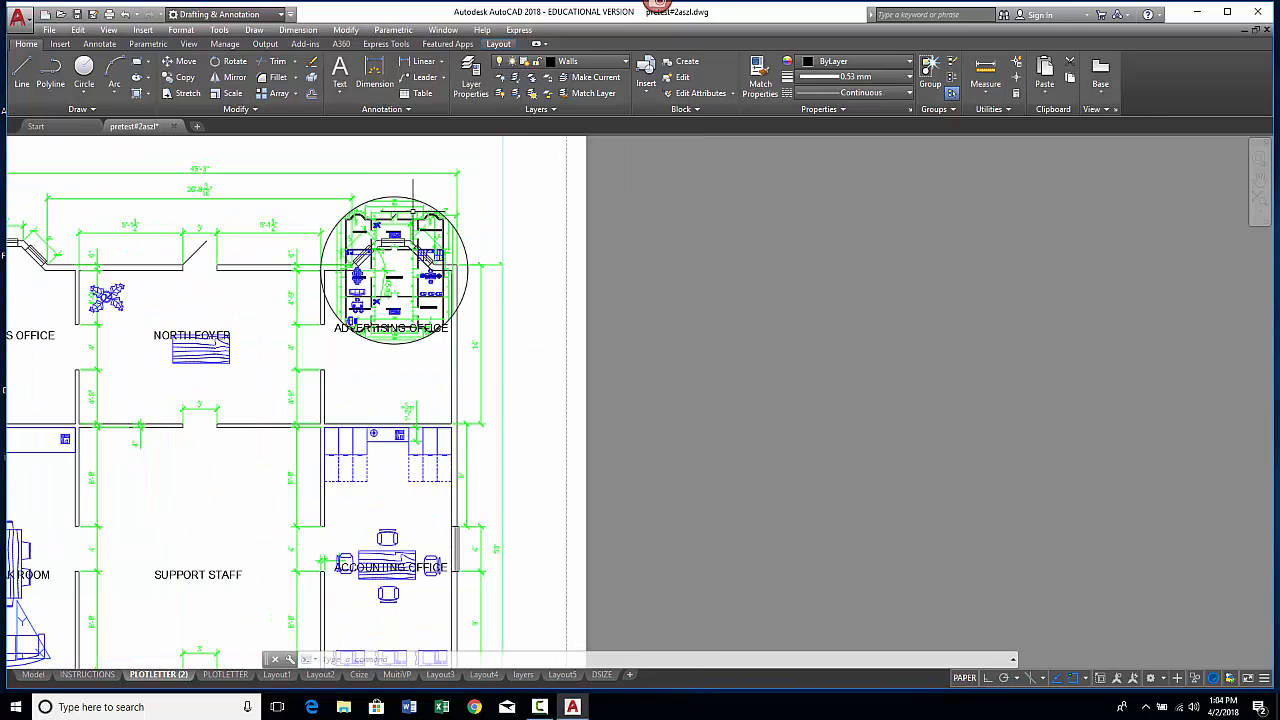
left_click(405, 195)
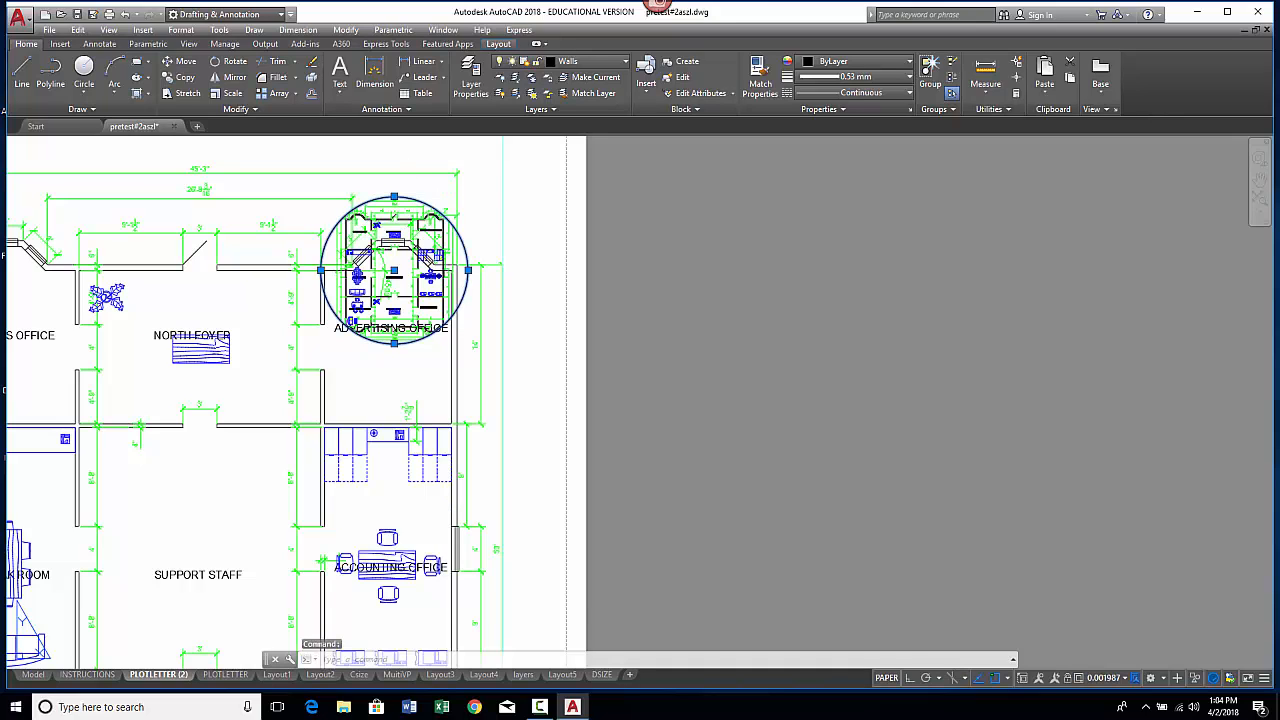
right_click(403, 195)
left_click(472, 385)
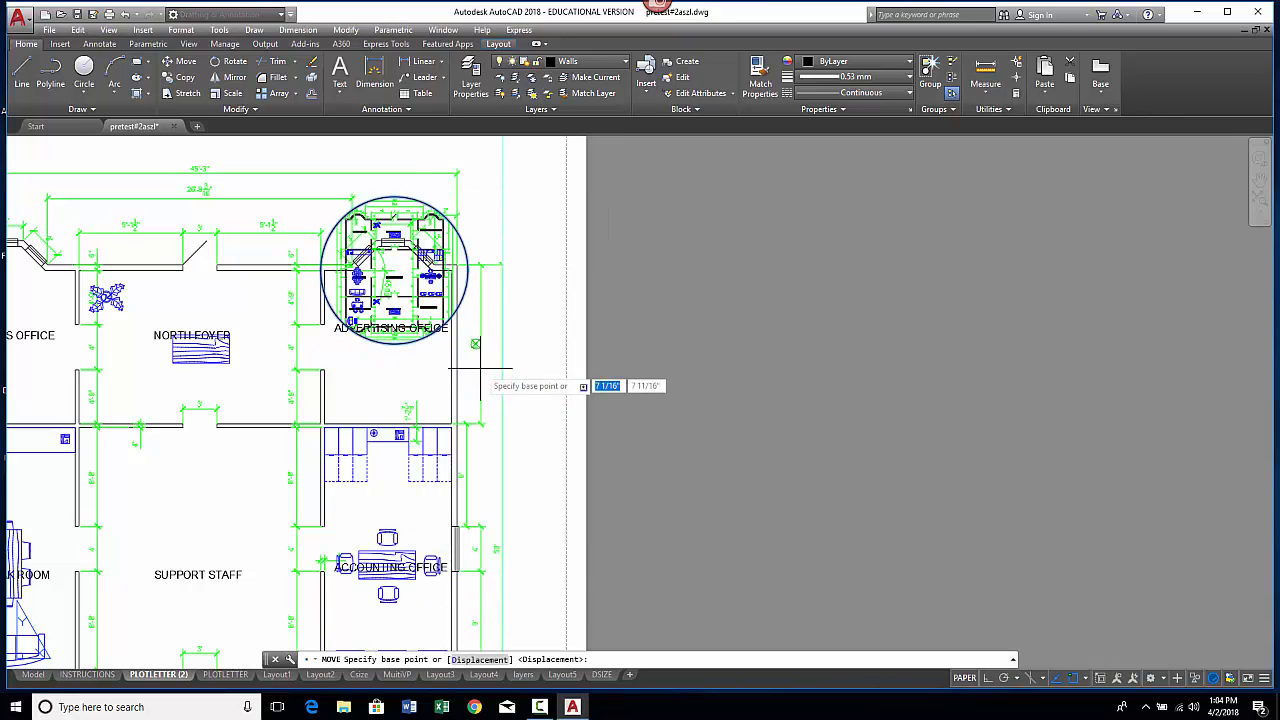
left_click(466, 268)
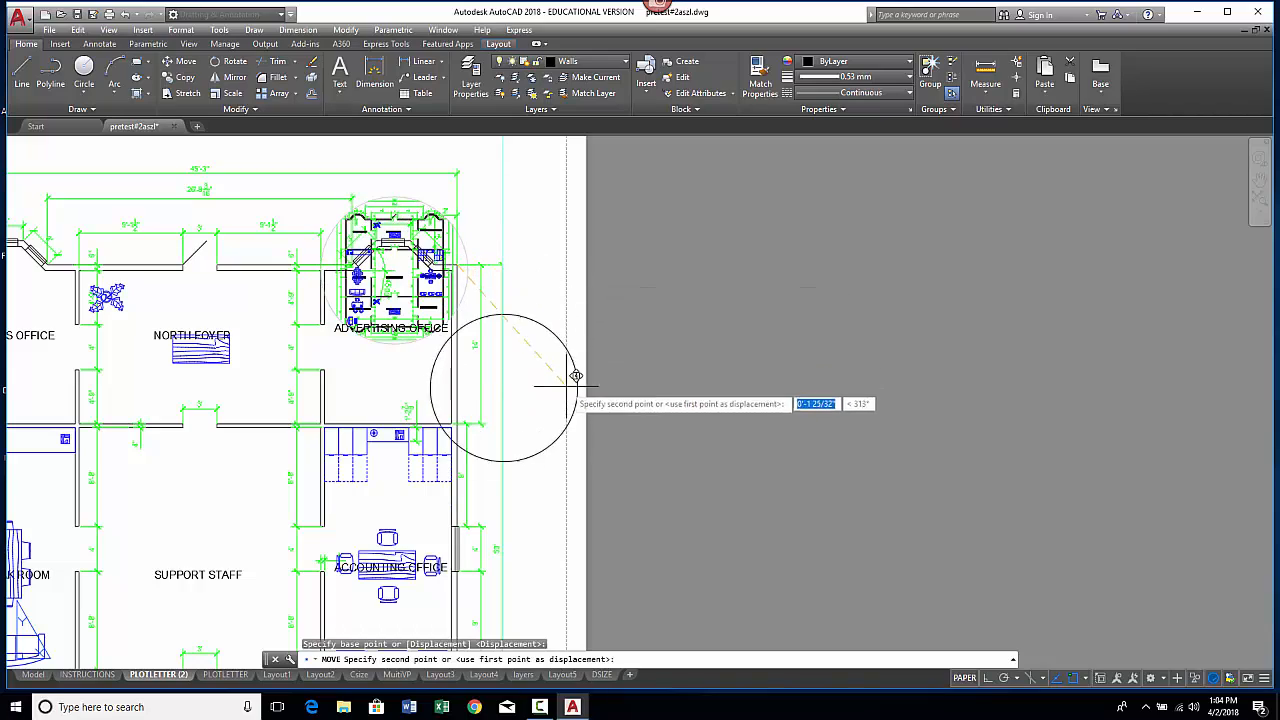
mouse_move(550, 472)
middle_mouse_down()
mouse_move(561, 327)
mouse_move(656, 99)
middle_mouse_up()
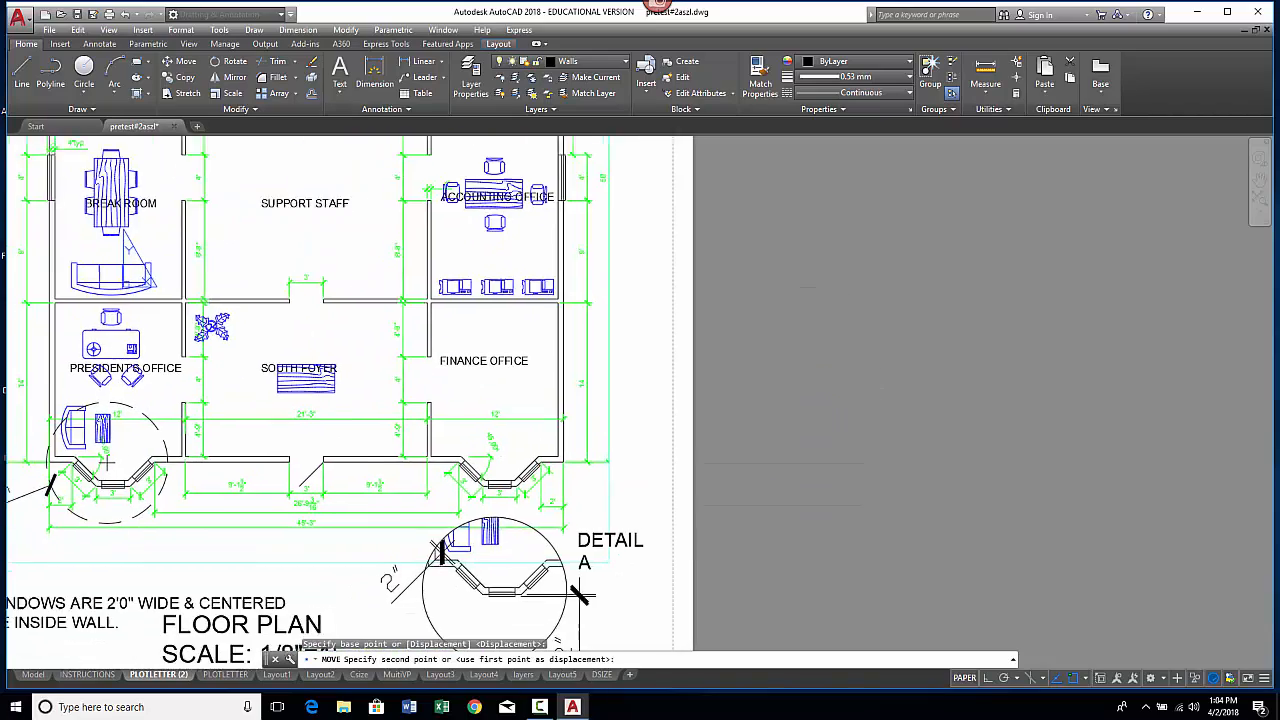
mouse_move(567, 257)
middle_mouse_down()
mouse_move(763, 159)
mouse_move(721, 153)
middle_mouse_up()
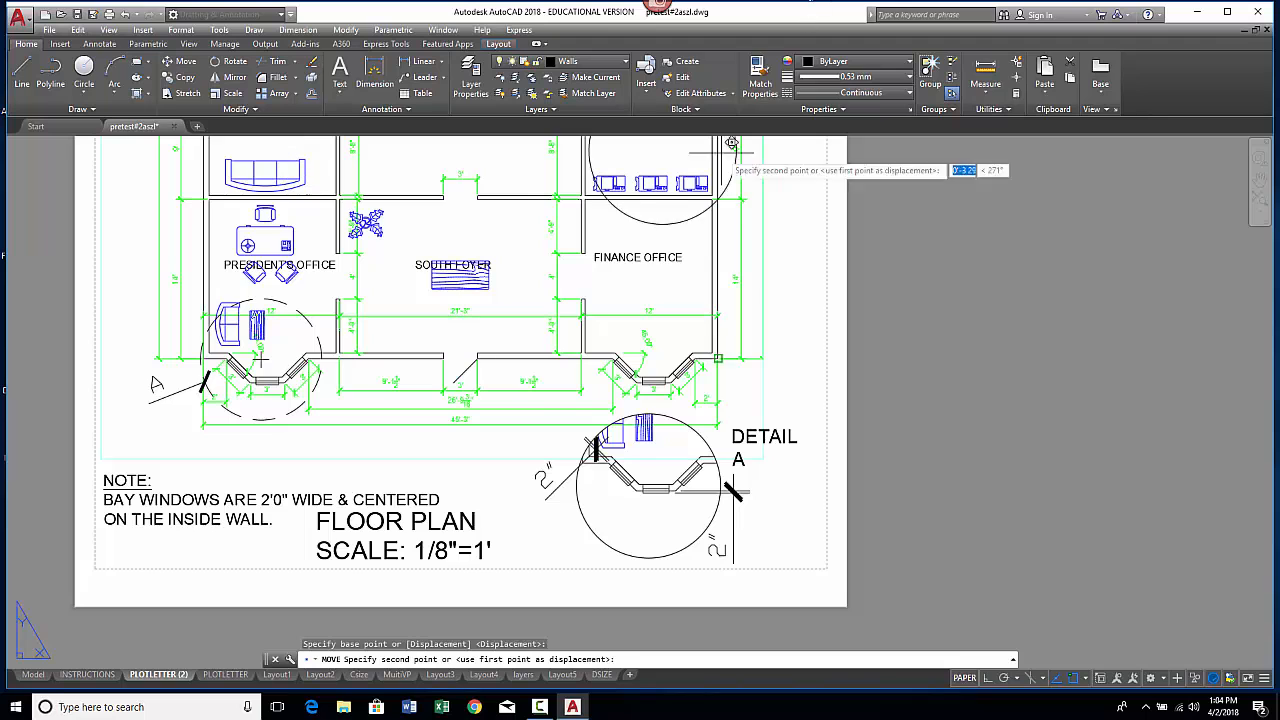
left_click(461, 470)
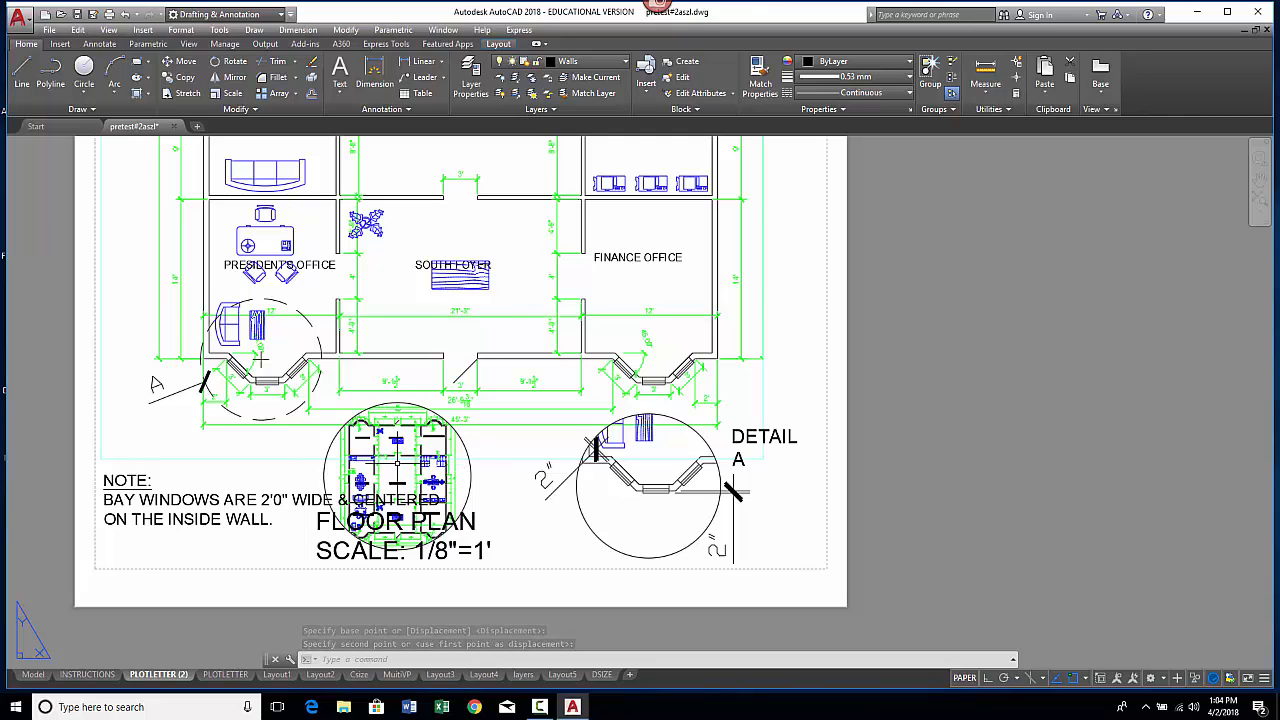
Step: Set the circular viewport's scale to Scale to fit
left_click(470, 470)
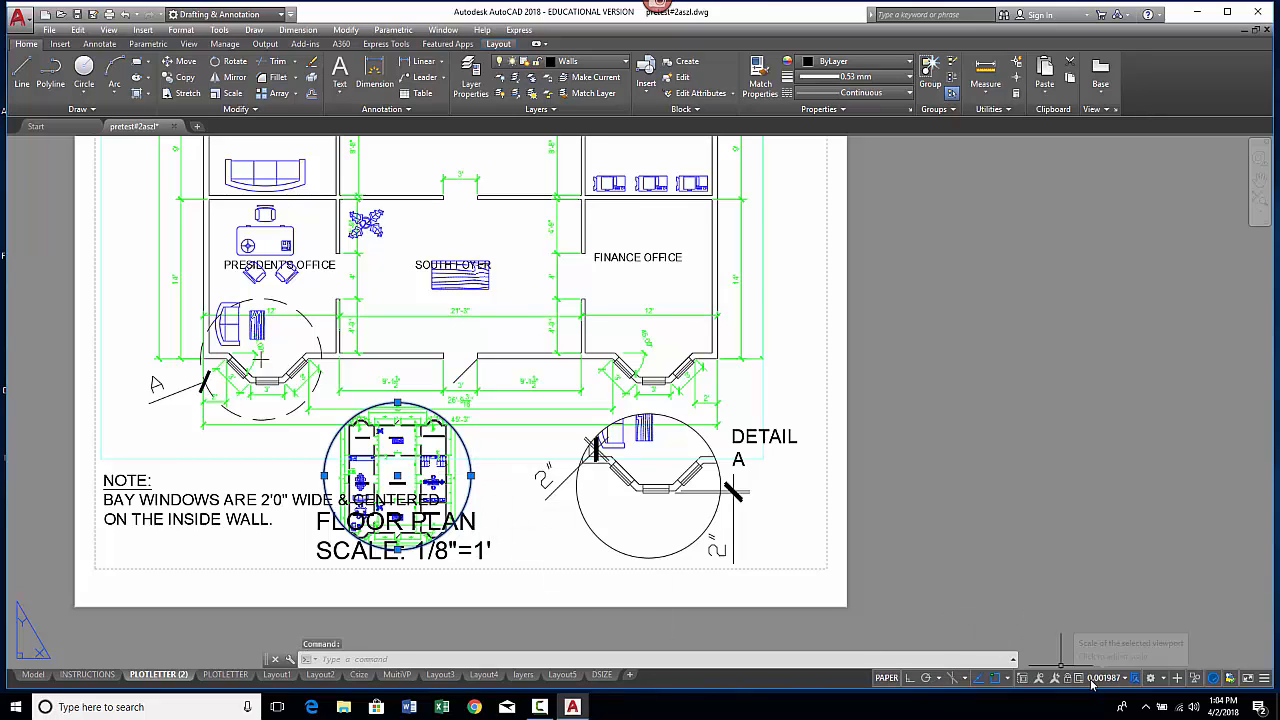
left_click(1126, 681)
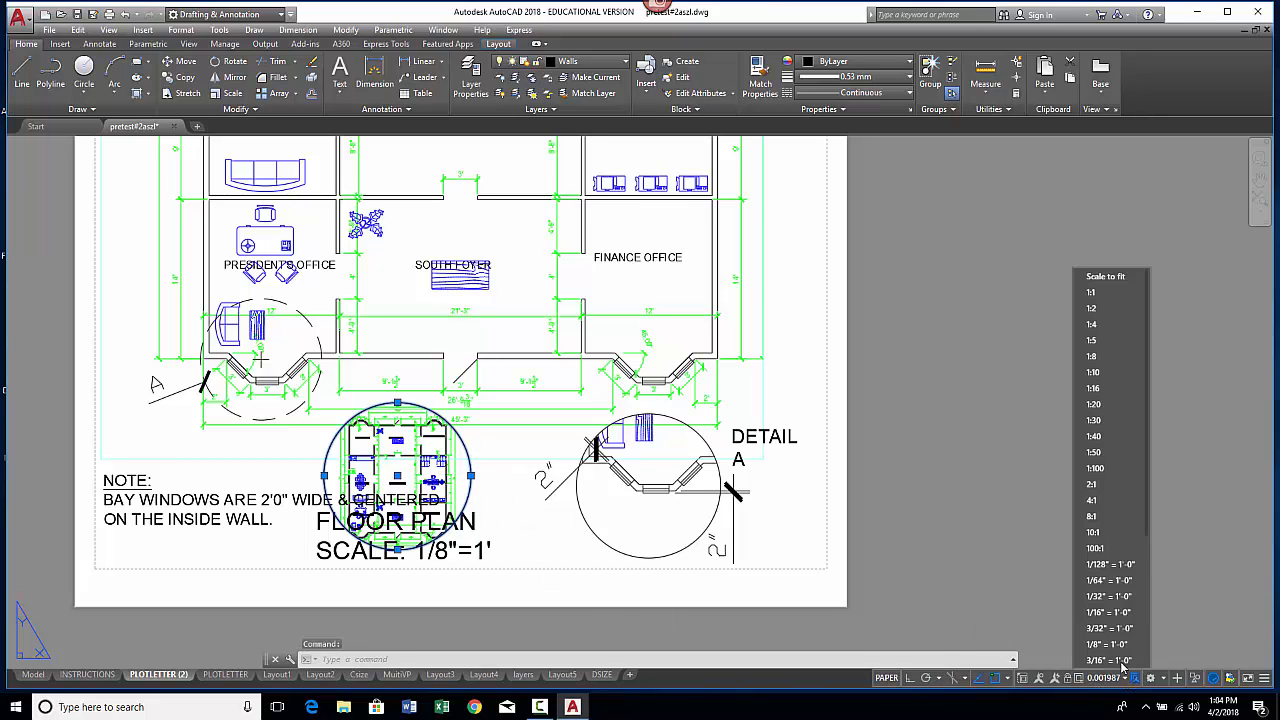
left_click(1111, 277)
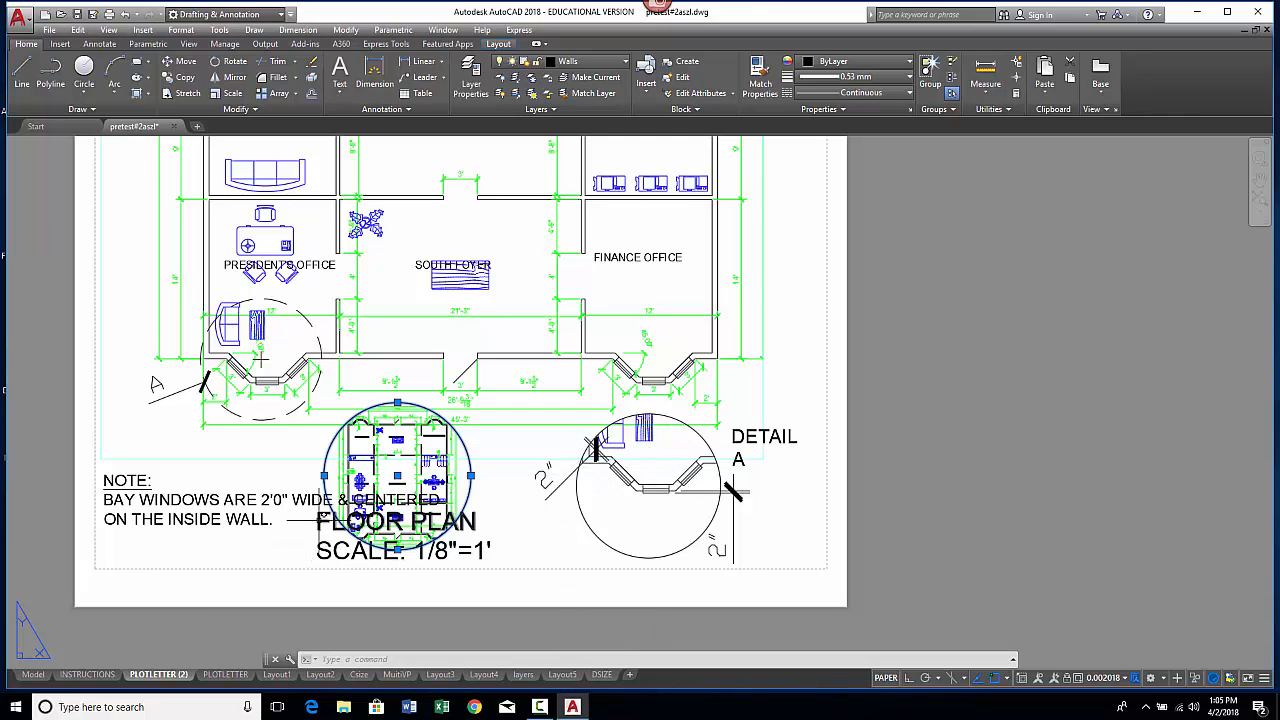
right_click(318, 520)
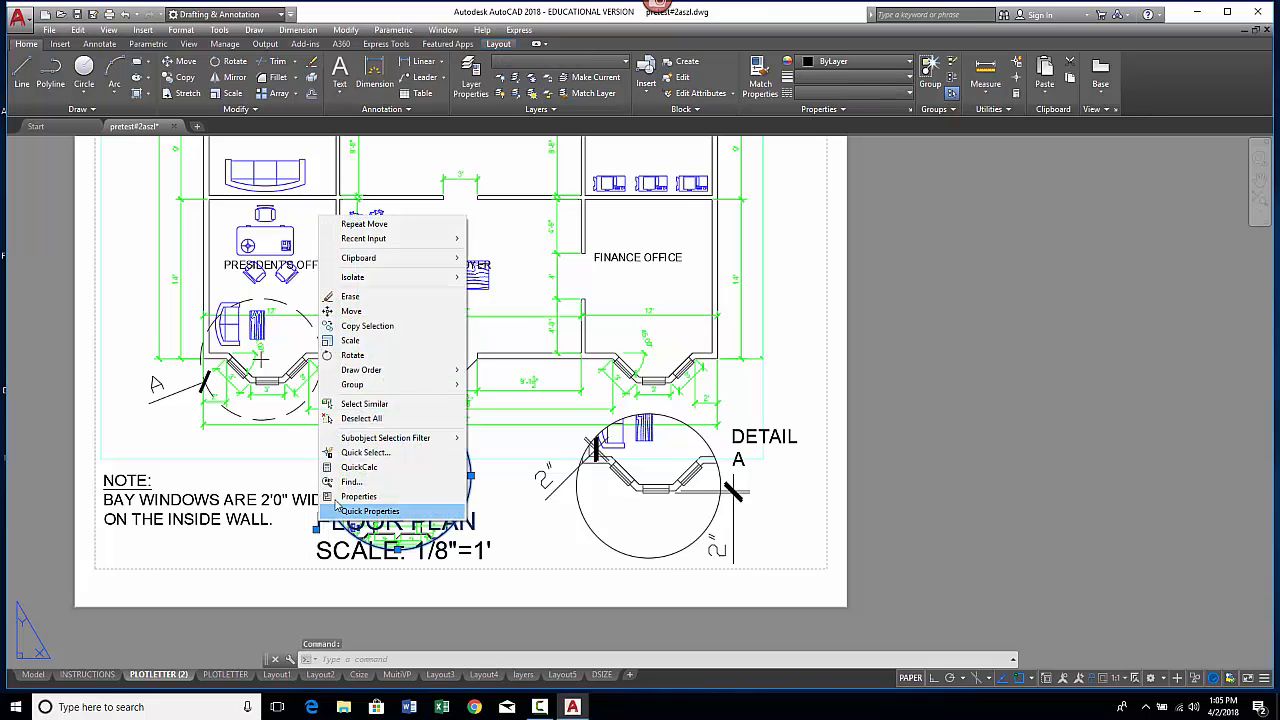
left_click(351, 311)
left_click(329, 505)
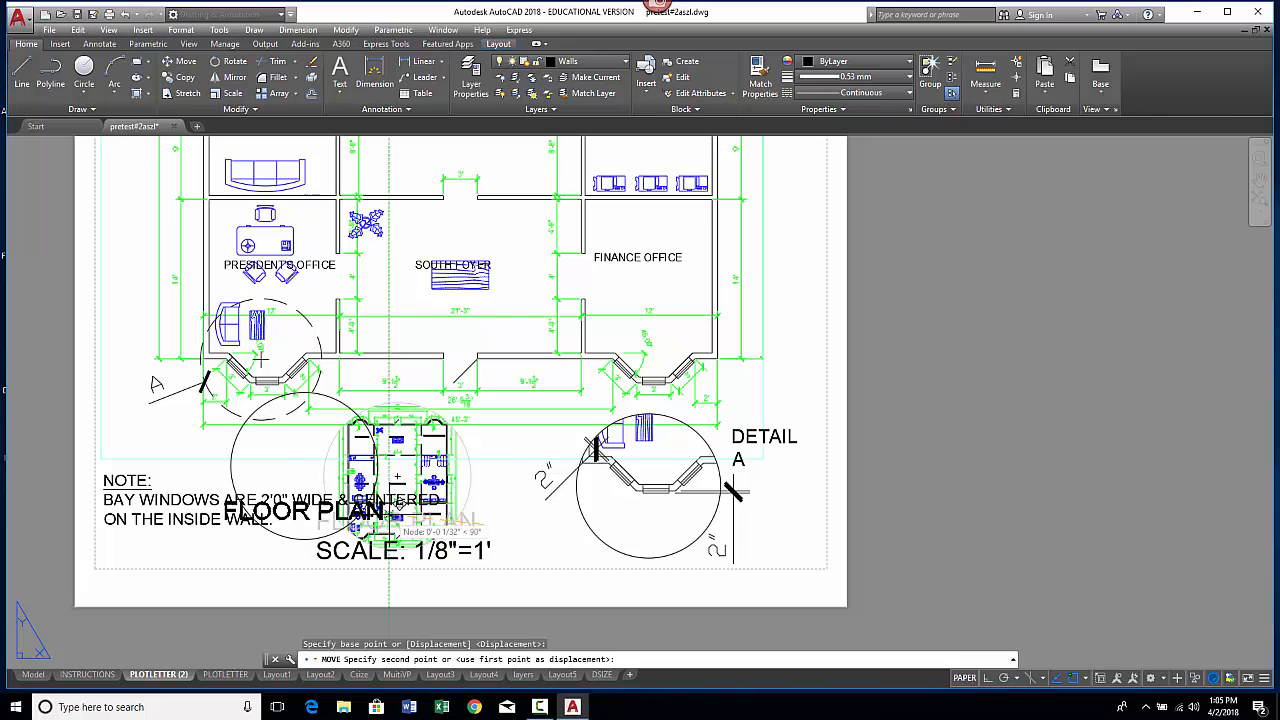
key("Escape")
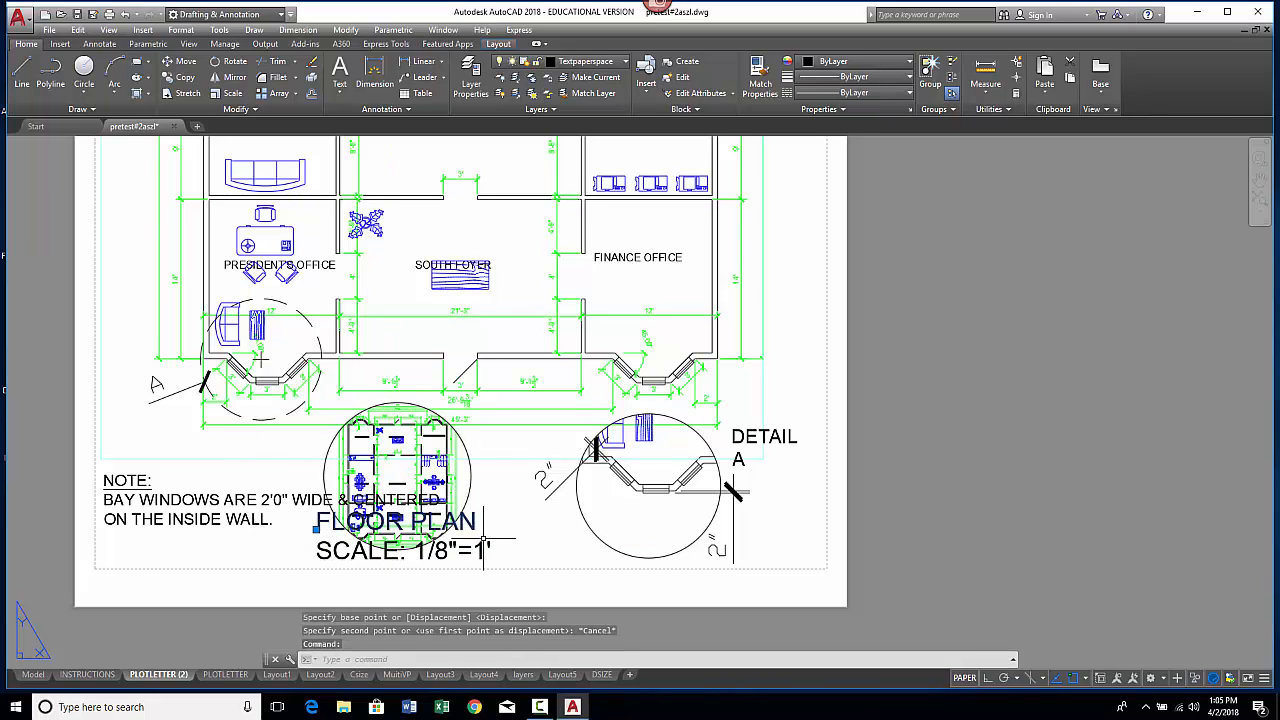
Step: Move the FLOOR PLAN and SCALE: 1/8"=1' title to the left, beneath the note
left_click(480, 550)
right_click(485, 541)
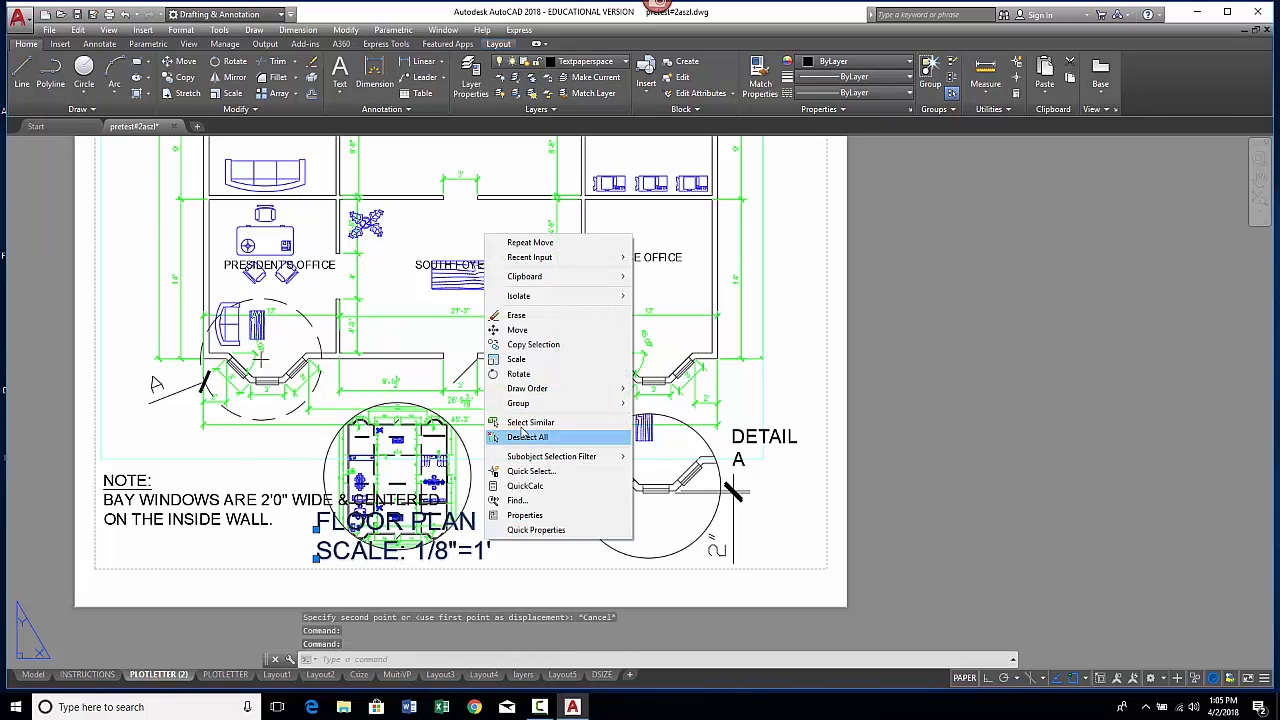
left_click(518, 330)
left_click(325, 553)
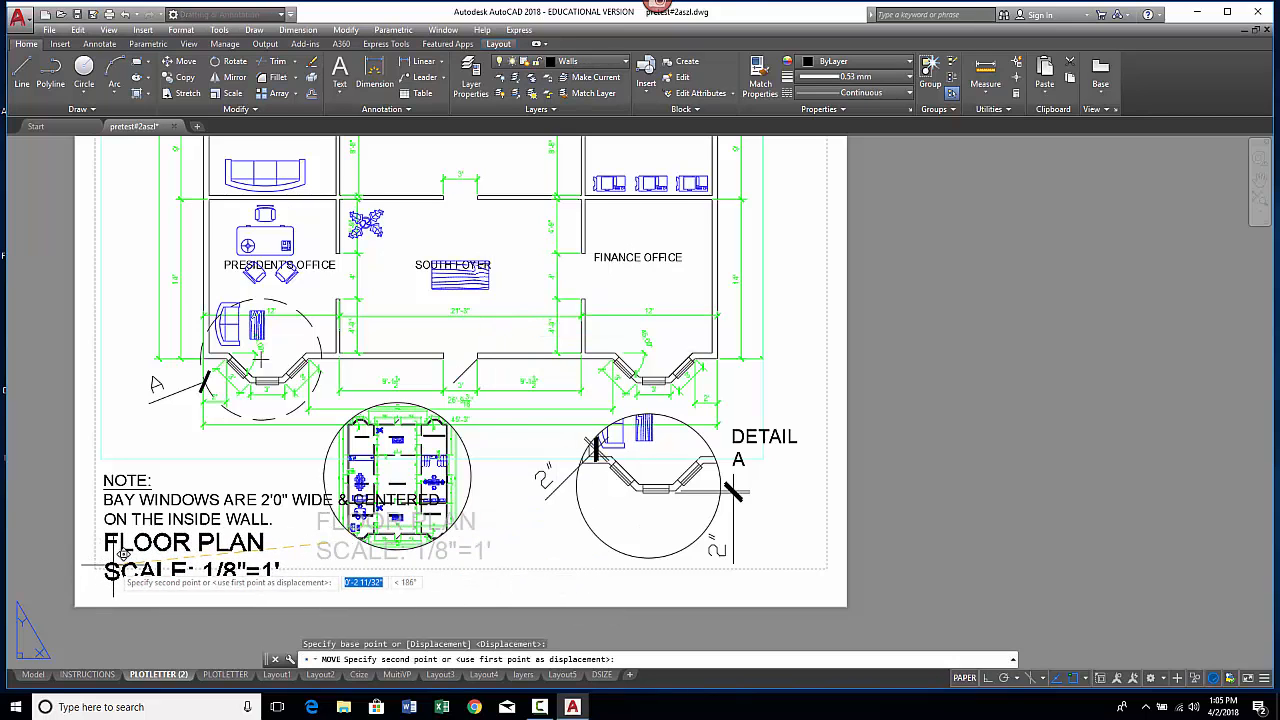
left_click(112, 575)
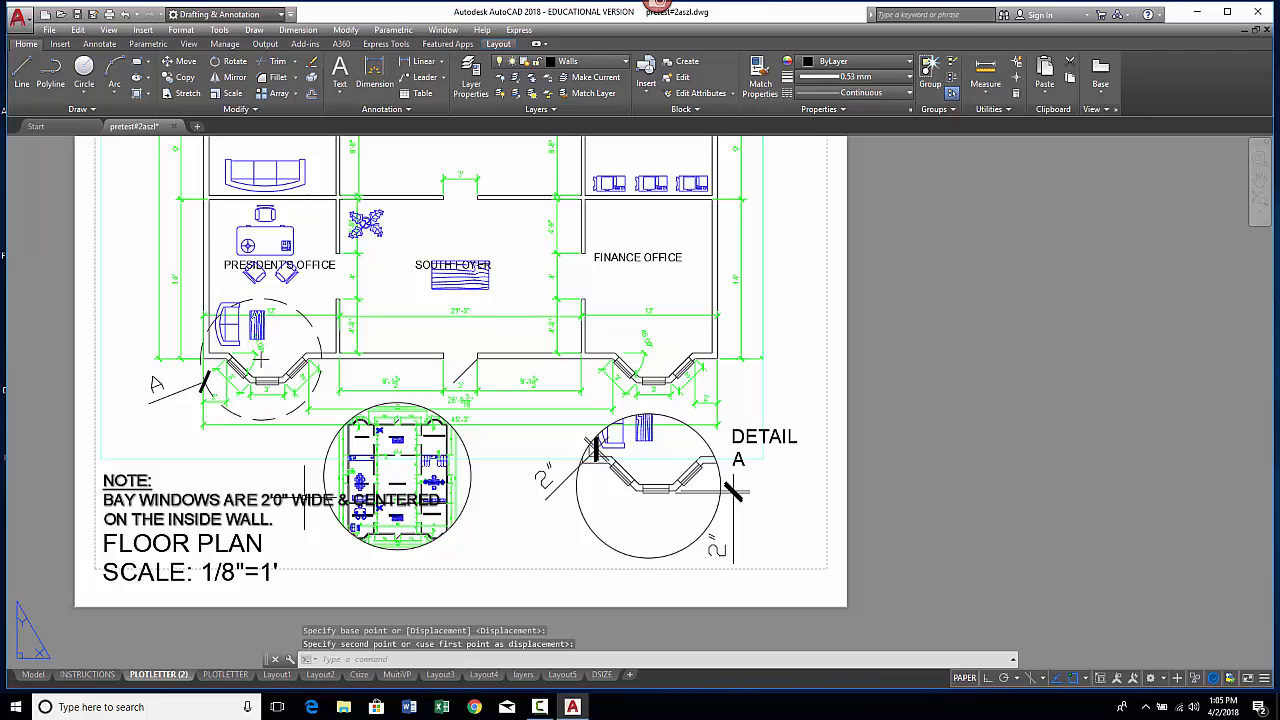
key("Escape")
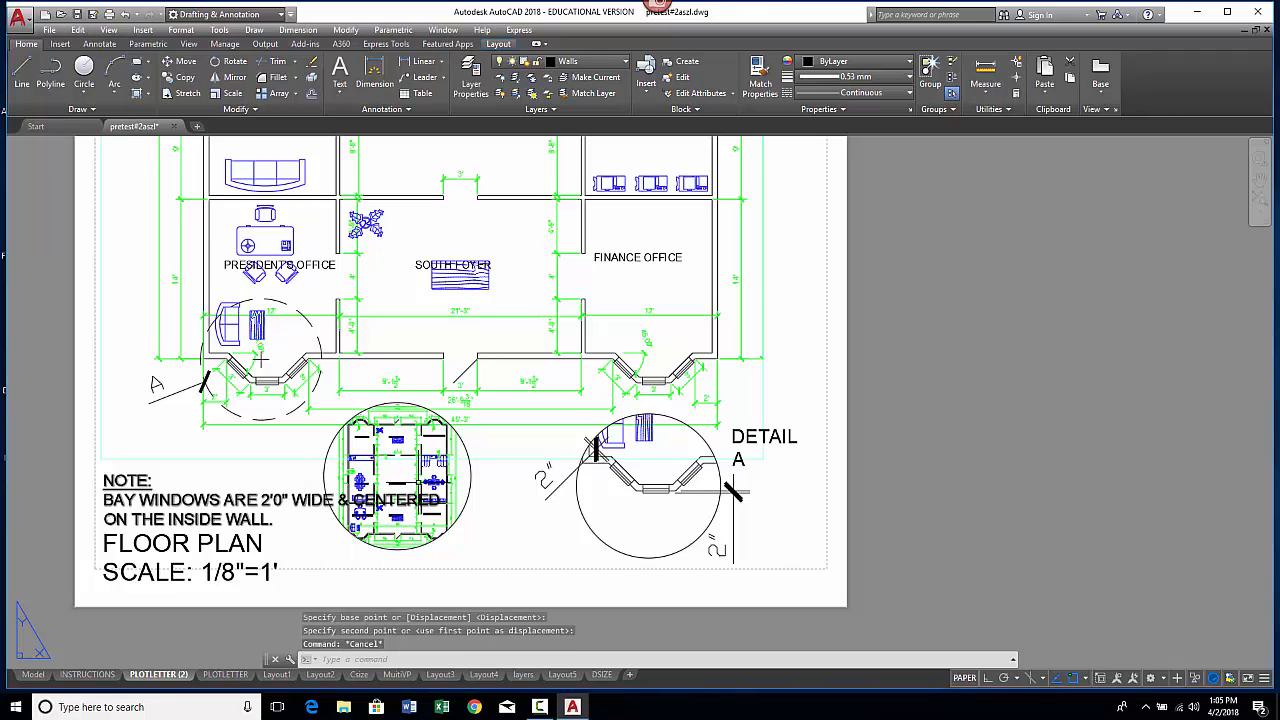
Step: Move the circular viewport slightly down and to the right beneath the floor plan
left_click(476, 490)
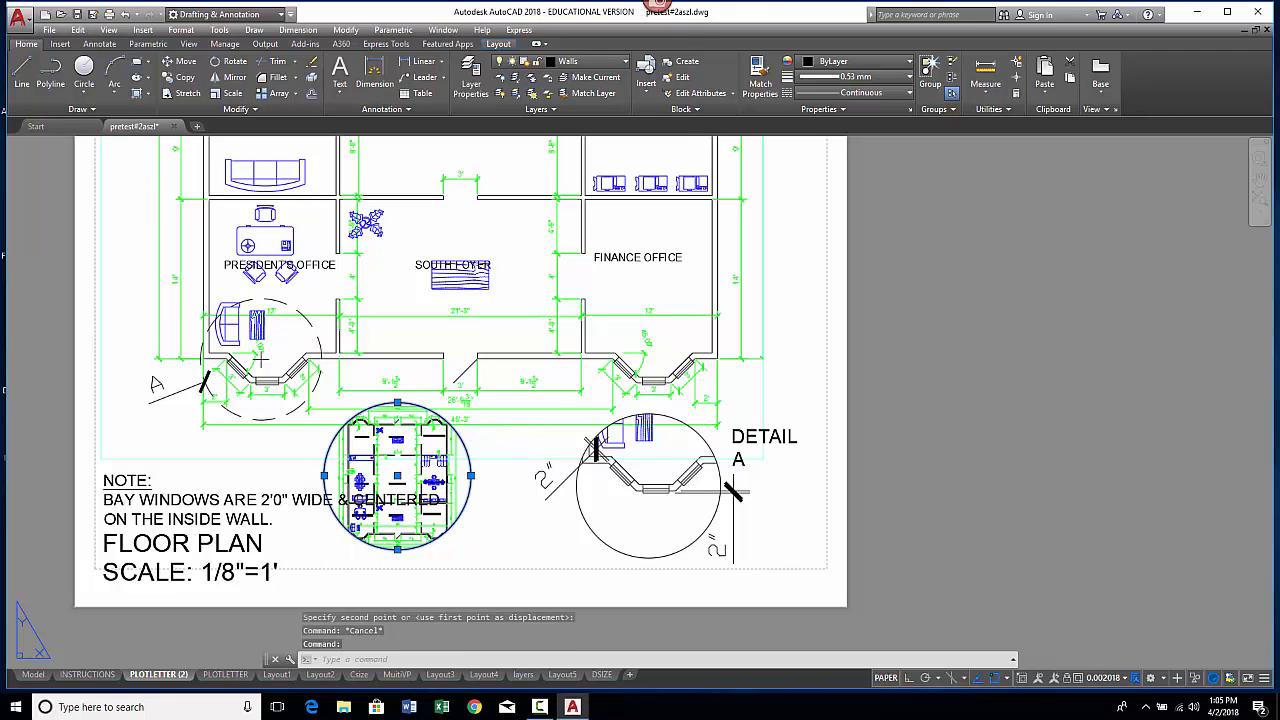
right_click(490, 436)
left_click(523, 205)
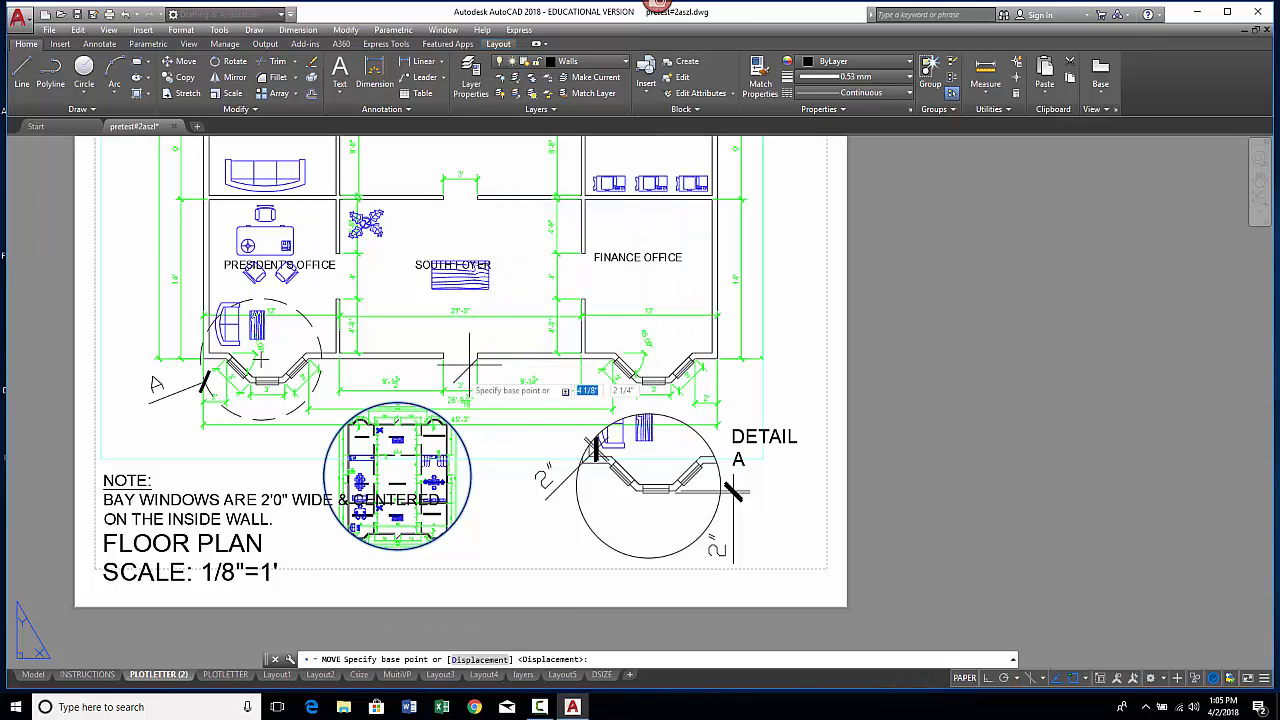
left_click(425, 474)
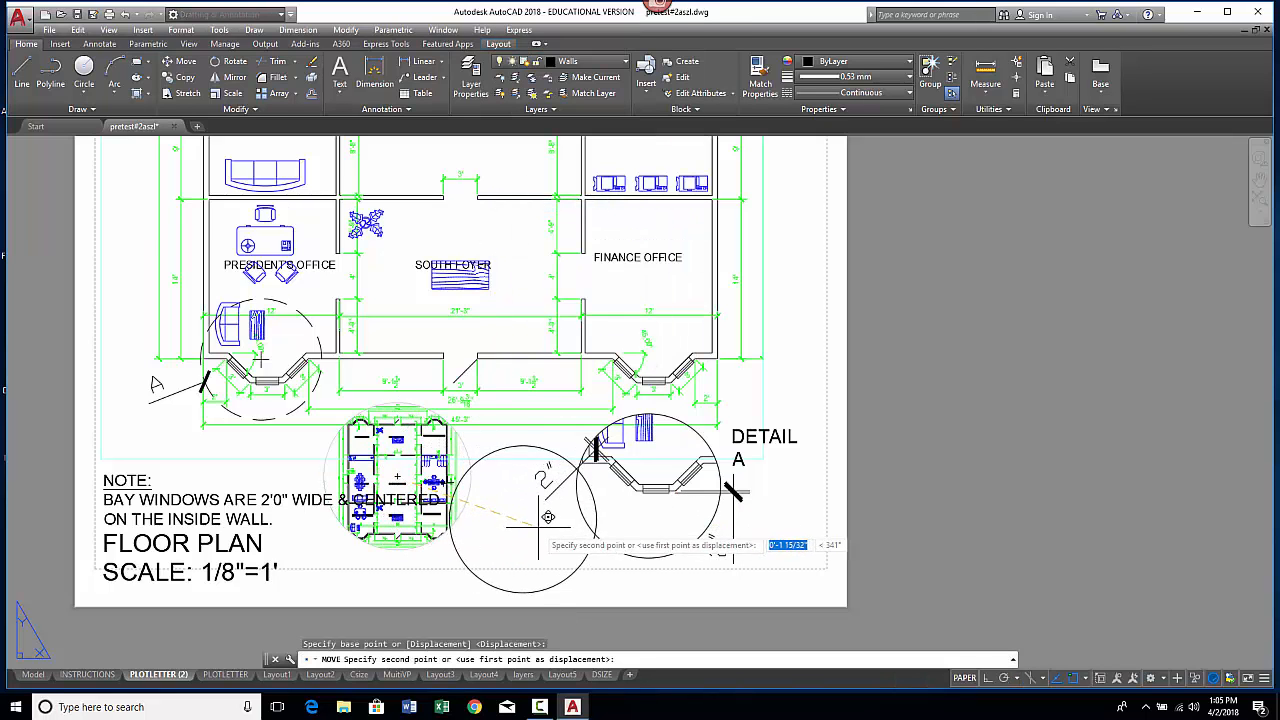
left_click(484, 526)
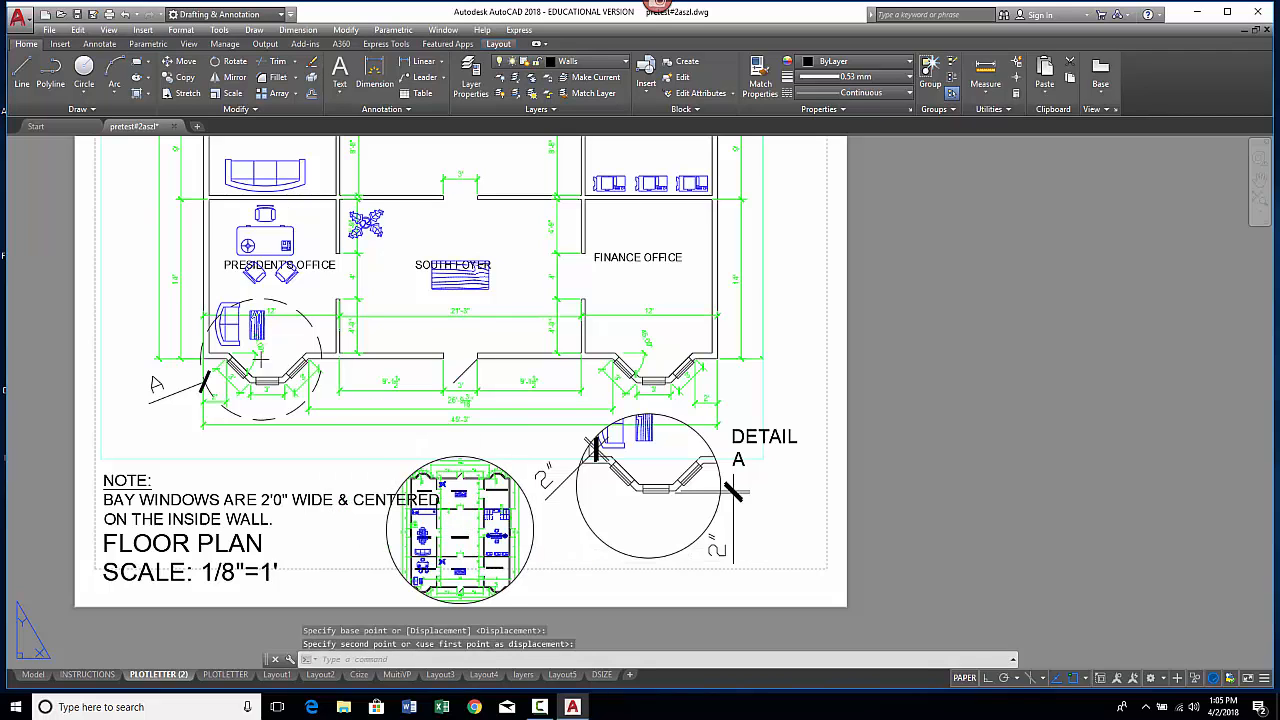
key("Escape")
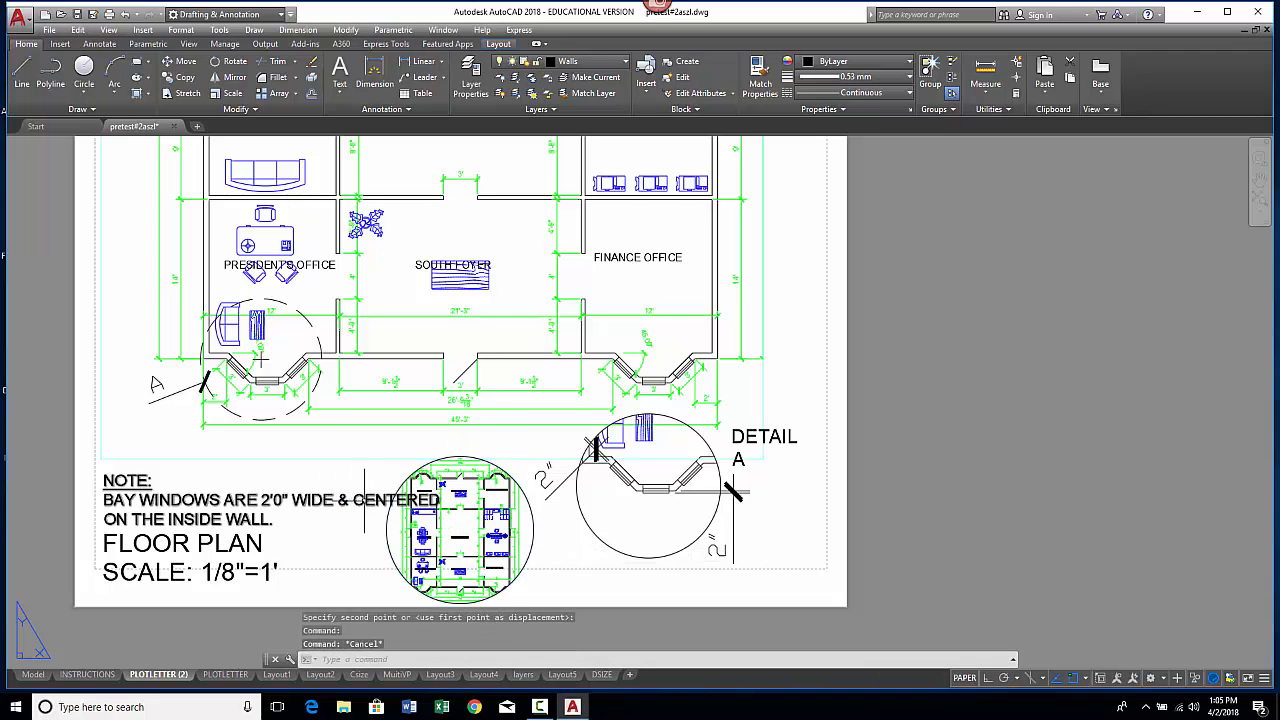
Step: Edit the note text to start a new line before the word CENTERED
left_click(364, 500)
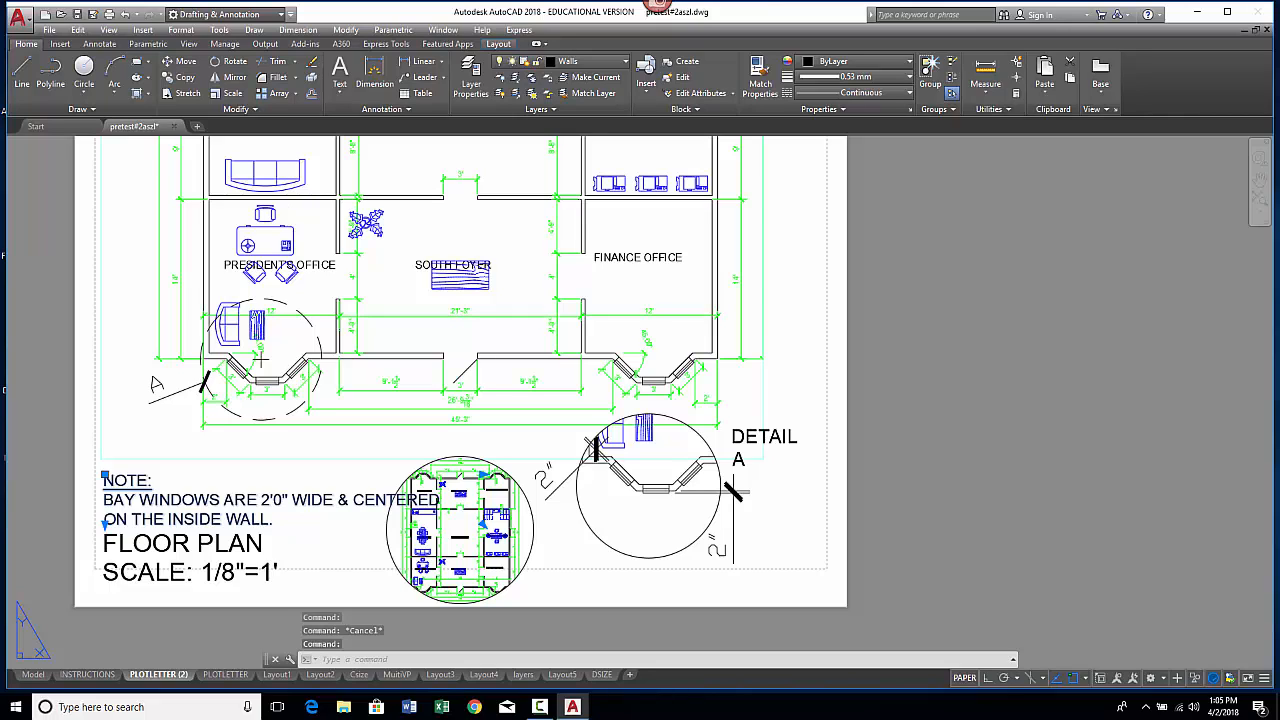
double_click(193, 477)
left_click_drag(354, 499, 365, 498)
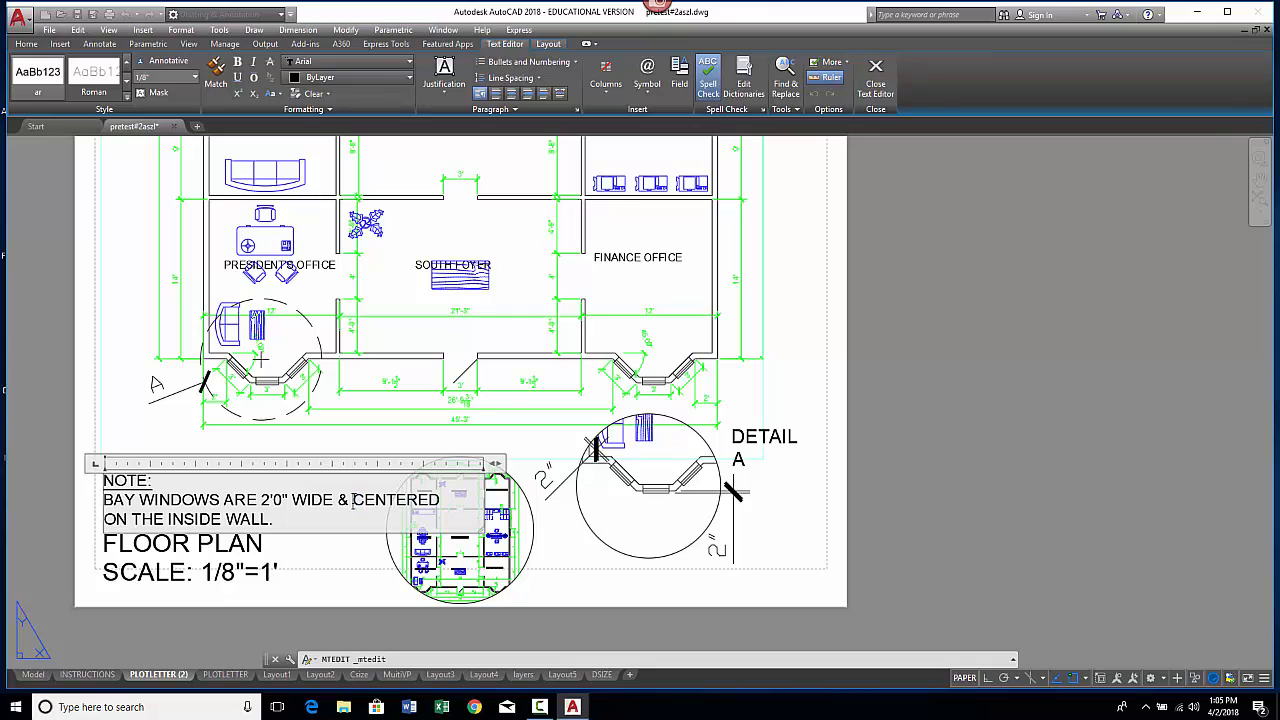
key("Return")
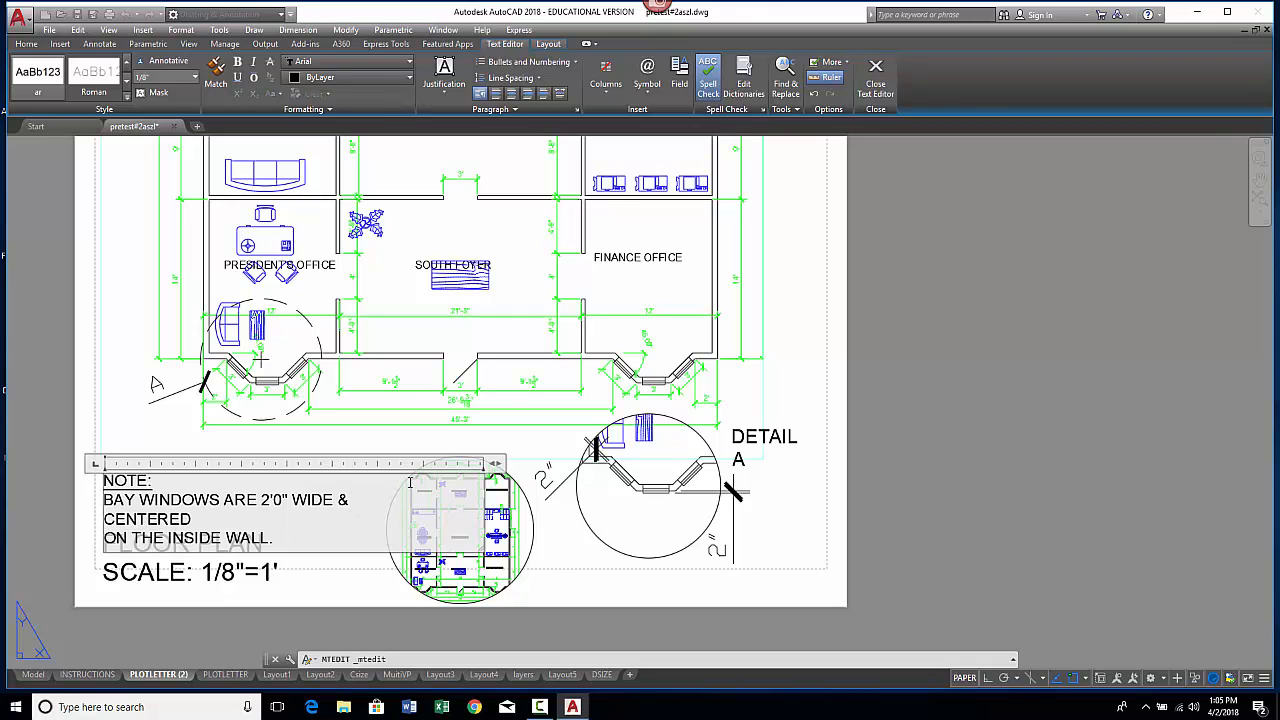
left_click(566, 540)
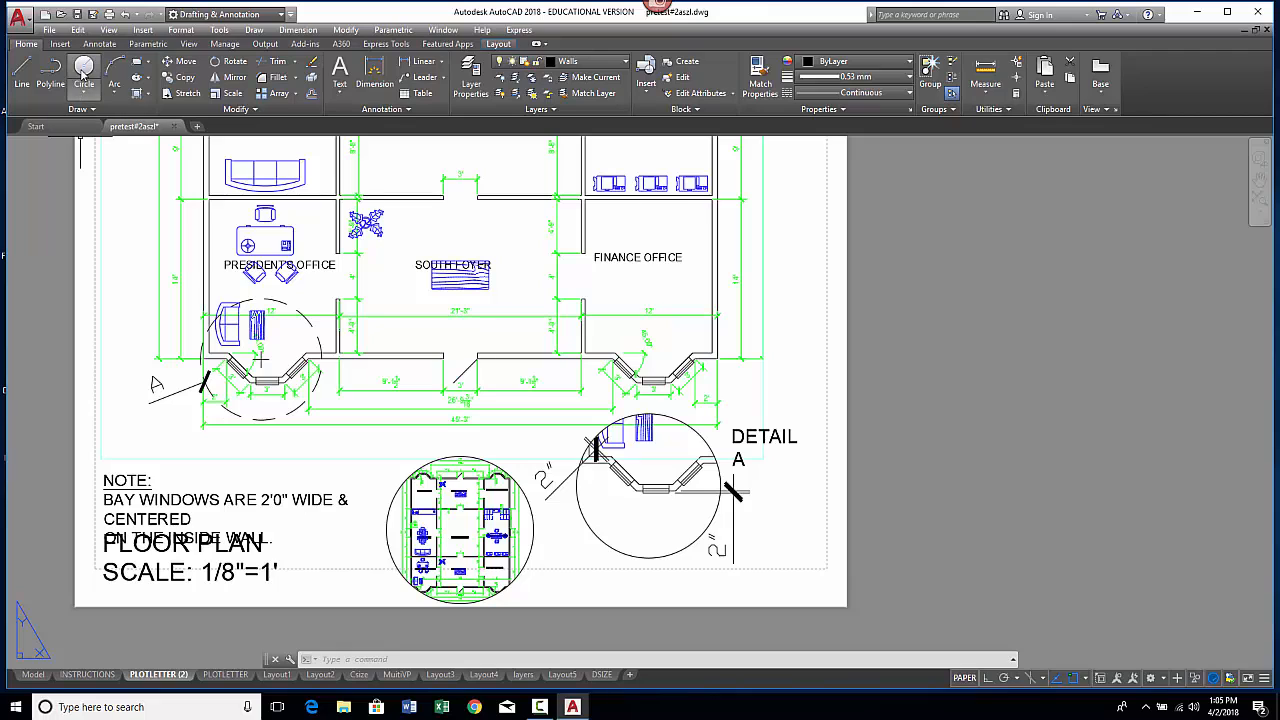
left_click(113, 31)
mouse_move(150, 221)
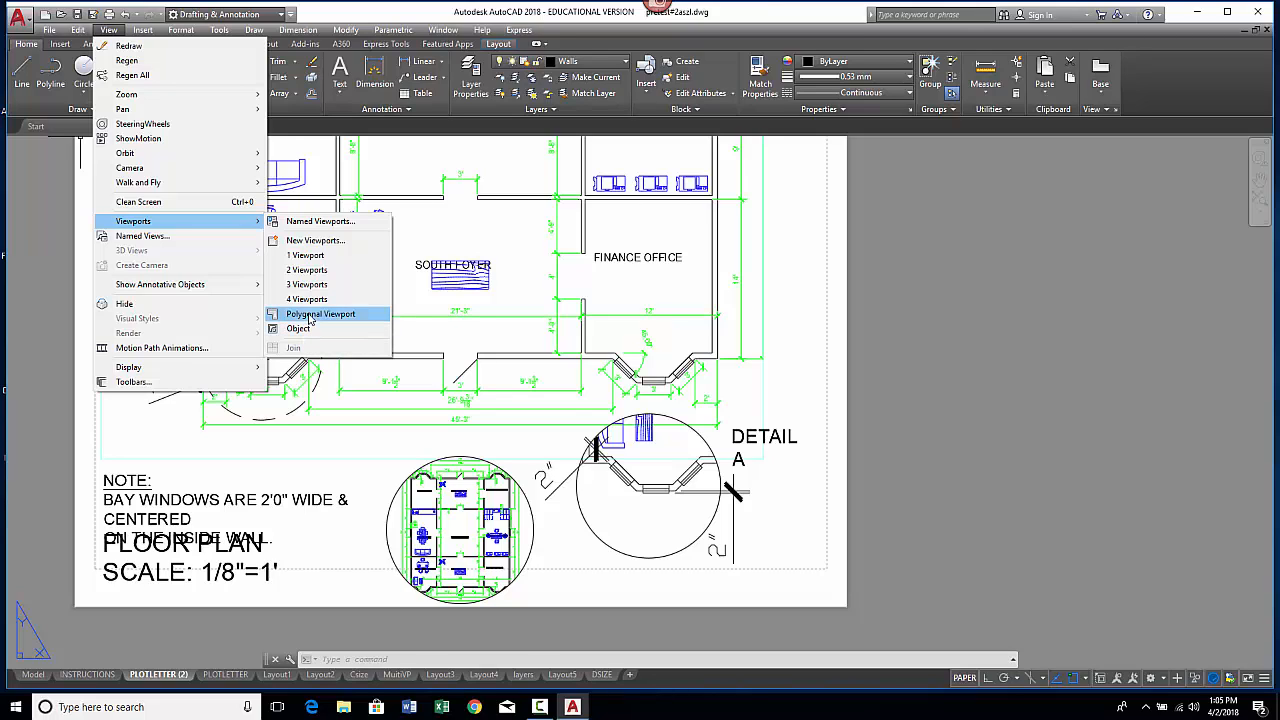
left_click(607, 556)
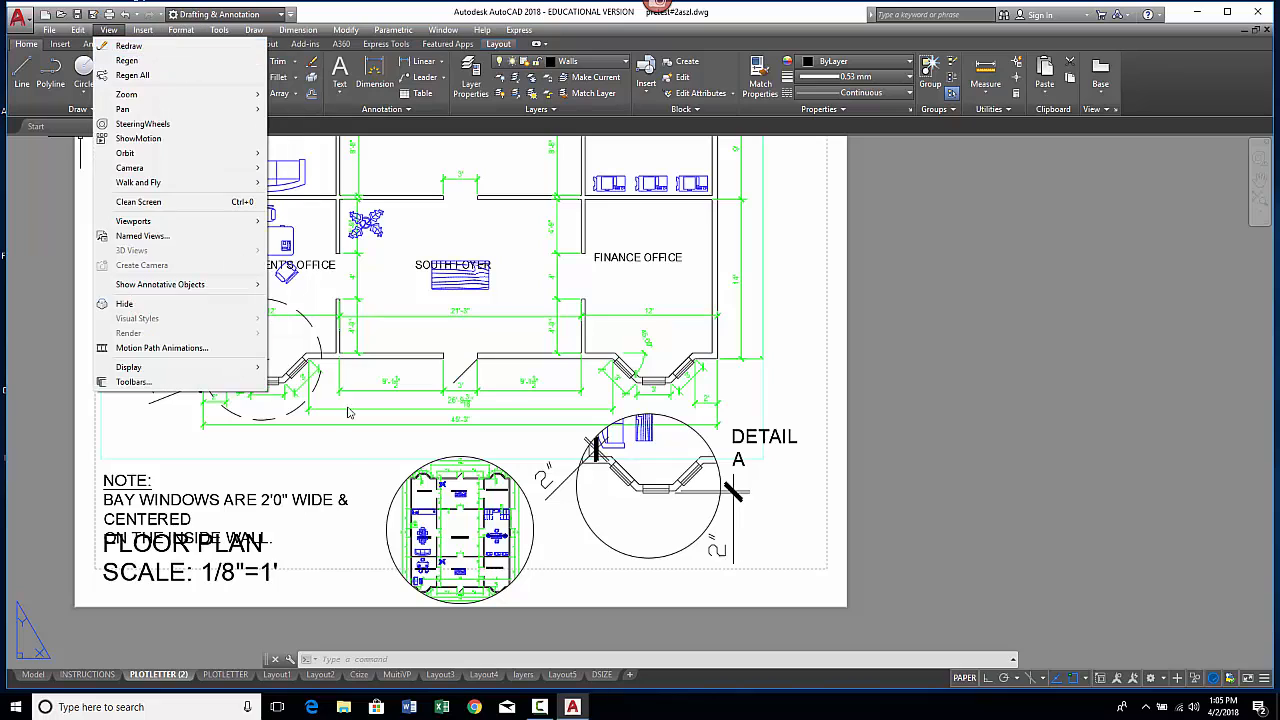
left_click(466, 411)
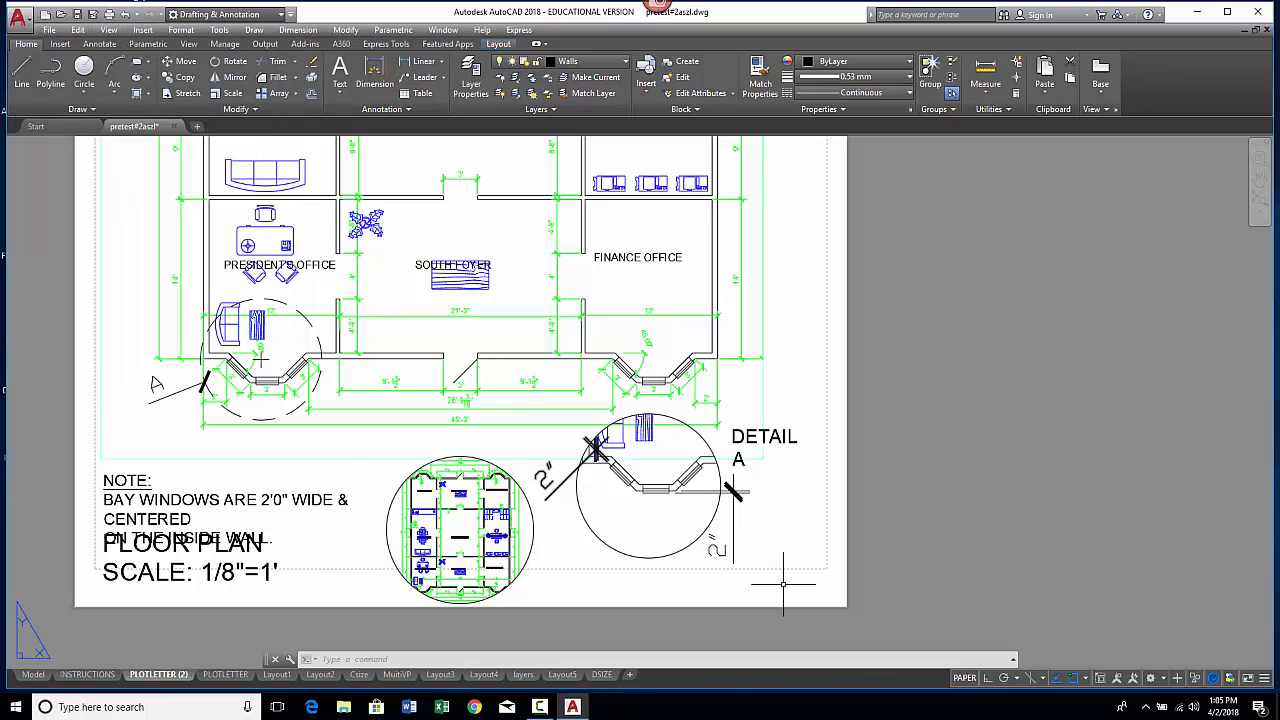
Step: Activate the circular viewport and zoom and pan its view to frame the bay window beside the Finance Office
left_click(533, 547)
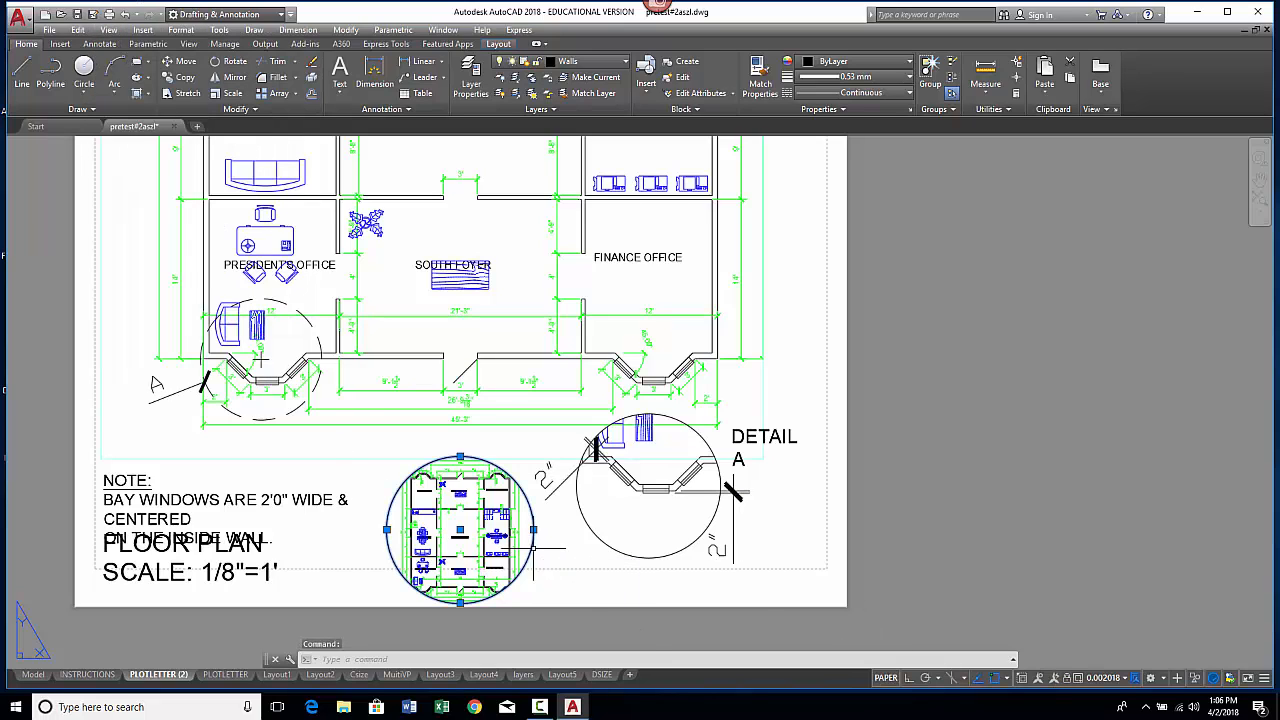
left_click(886, 678)
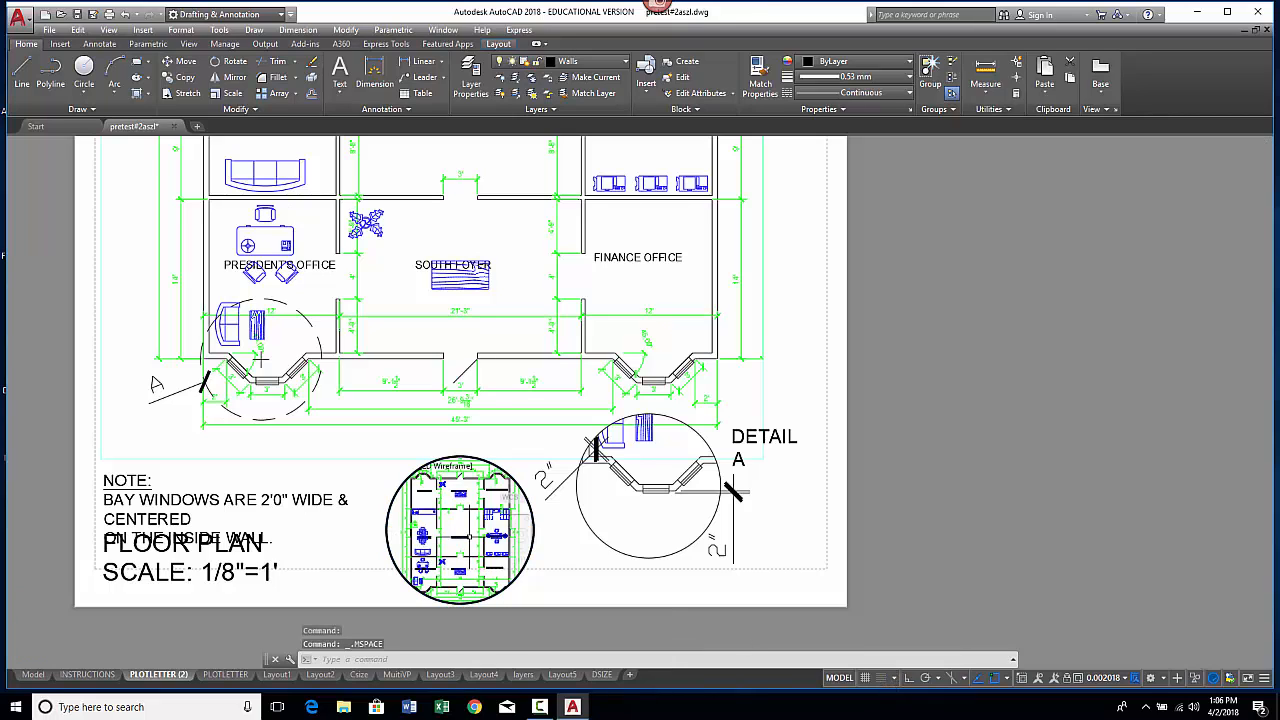
scroll(467, 537, "down", 5)
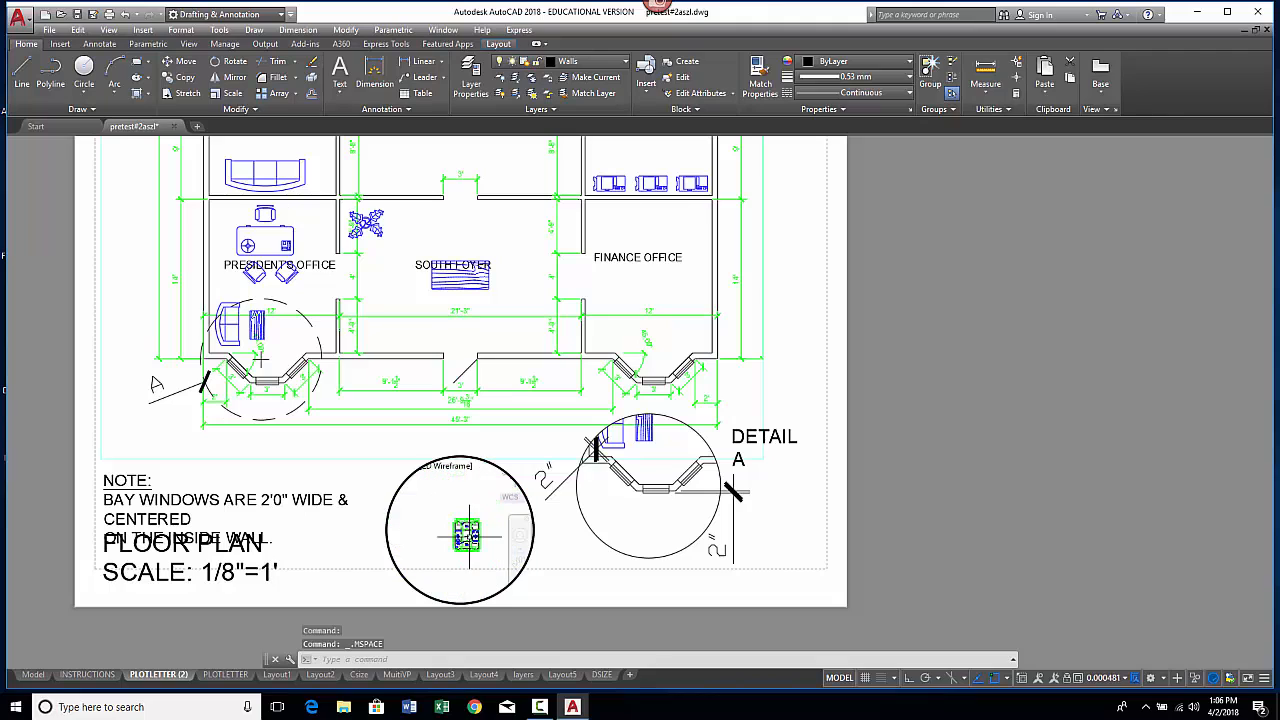
scroll(466, 536, "up", 2)
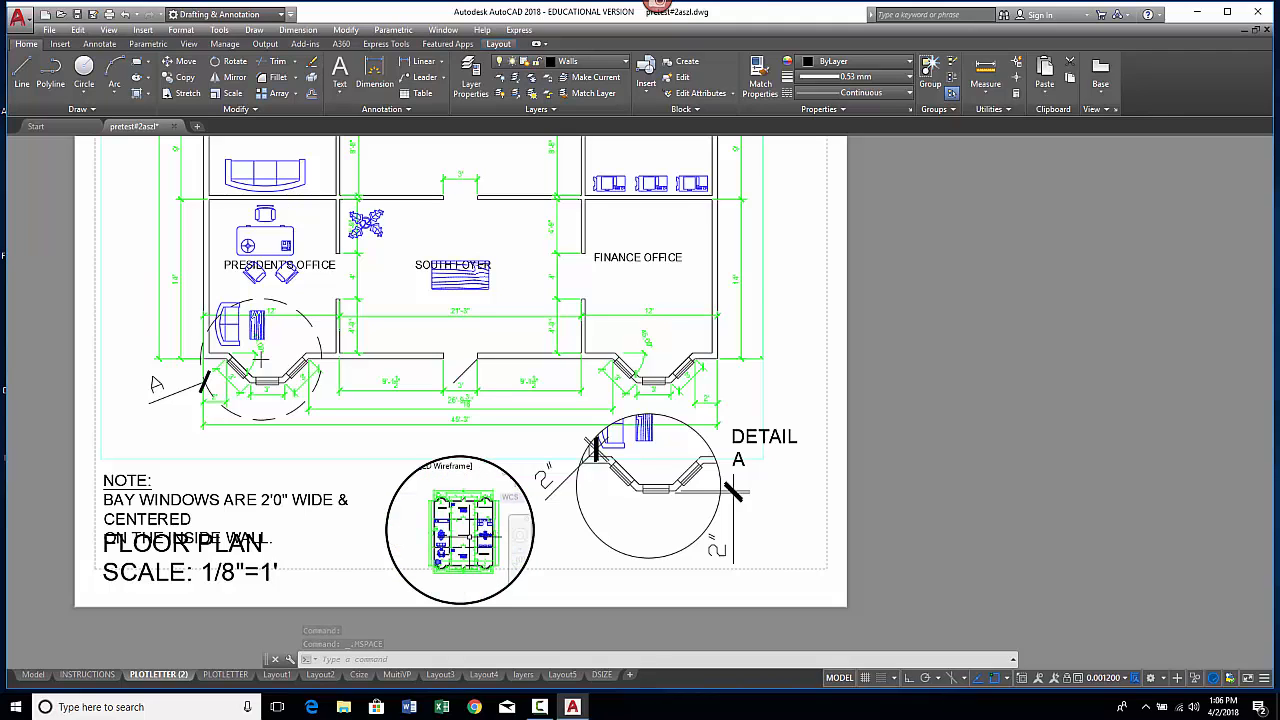
mouse_move(468, 537)
middle_mouse_down()
mouse_move(438, 504)
mouse_move(455, 520)
mouse_move(458, 503)
mouse_move(528, 510)
mouse_move(390, 498)
middle_mouse_up()
scroll(458, 513, "up", 3)
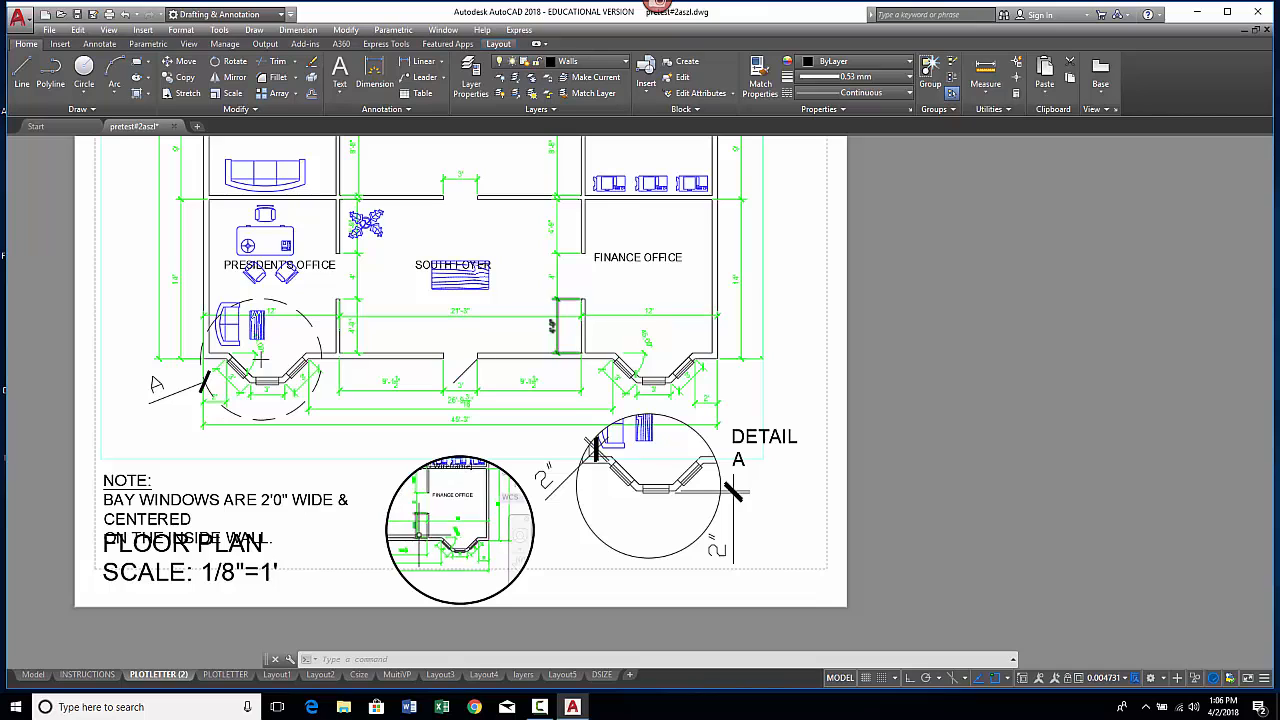
scroll(430, 530, "up", 5)
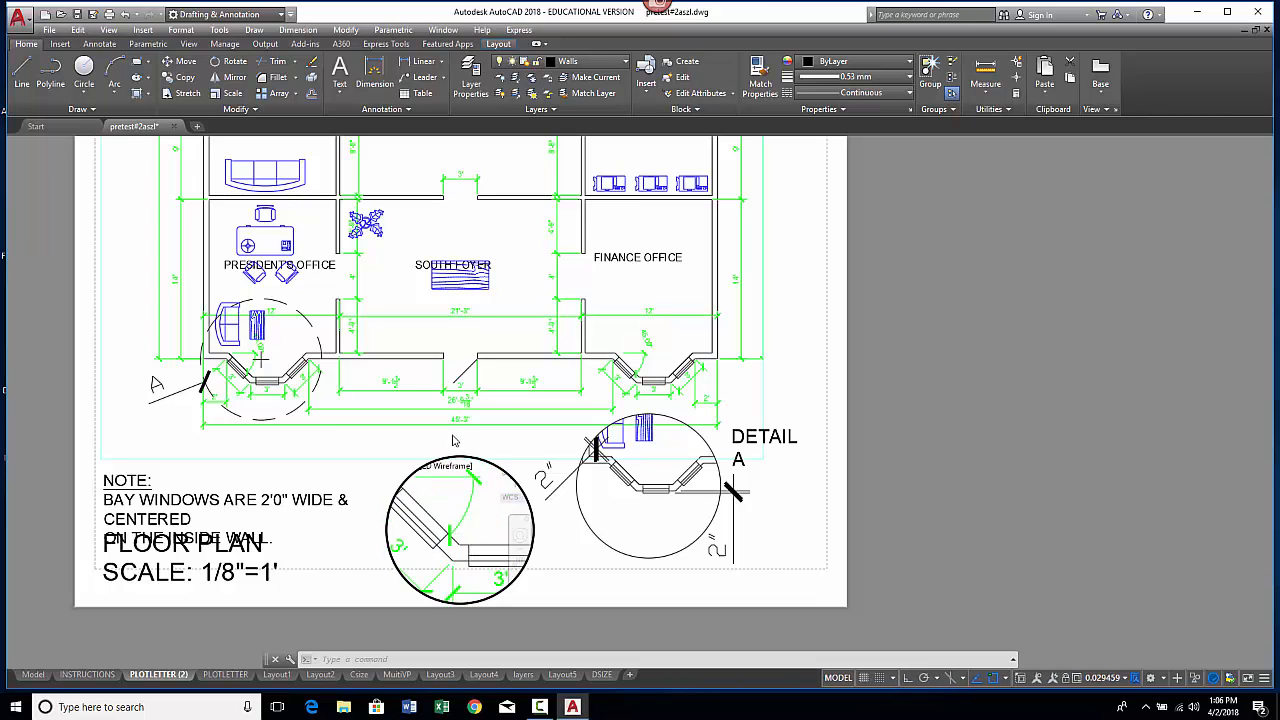
scroll(462, 477, "down", 3)
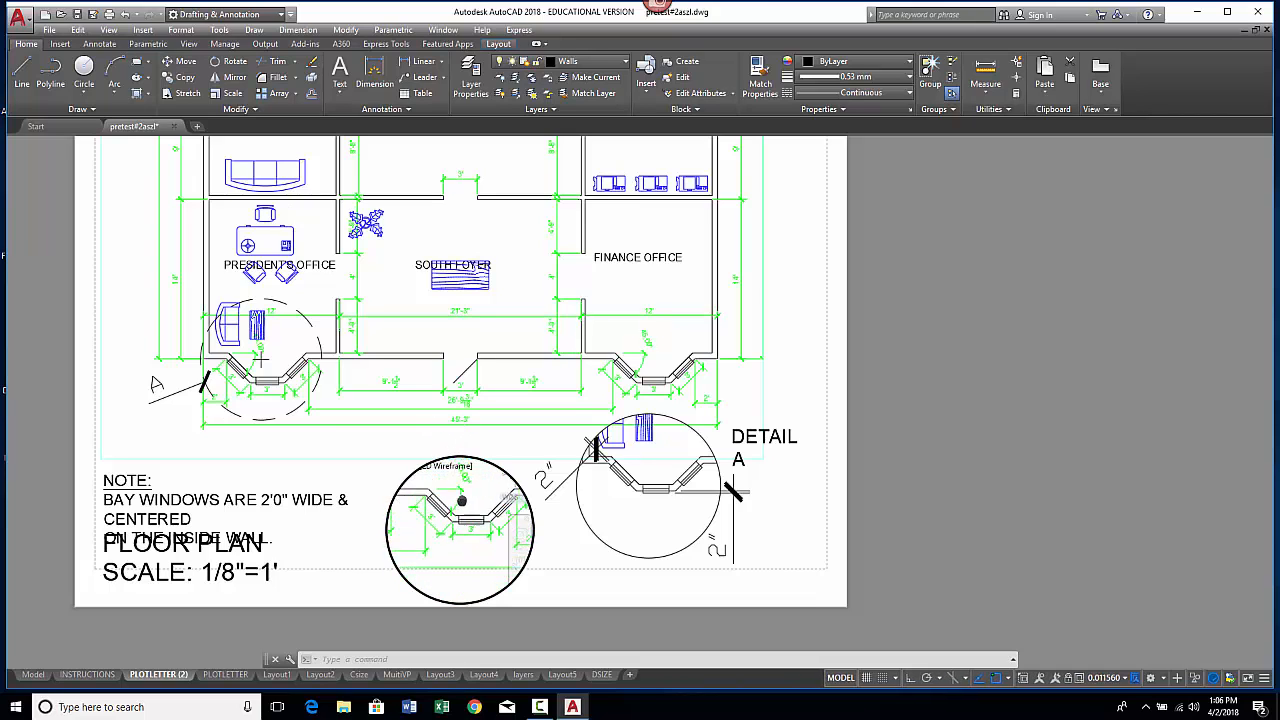
middle_click_drag(462, 501, 451, 526)
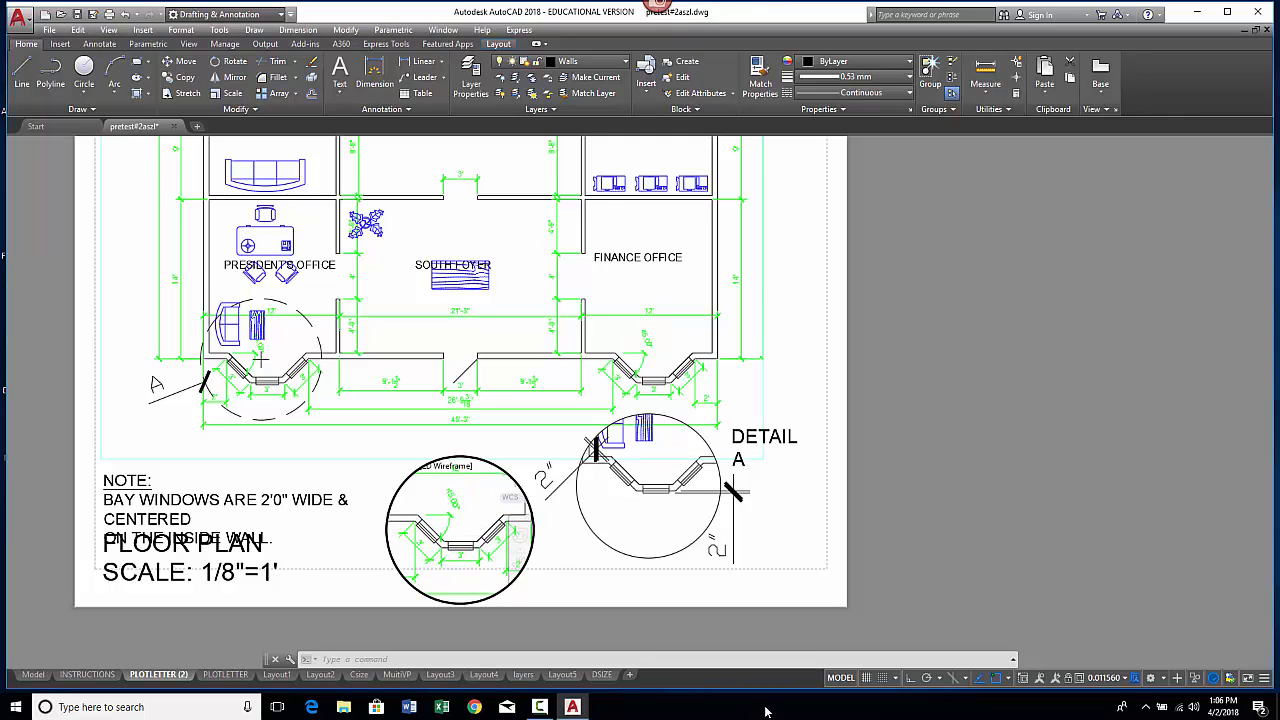
left_click(840, 678)
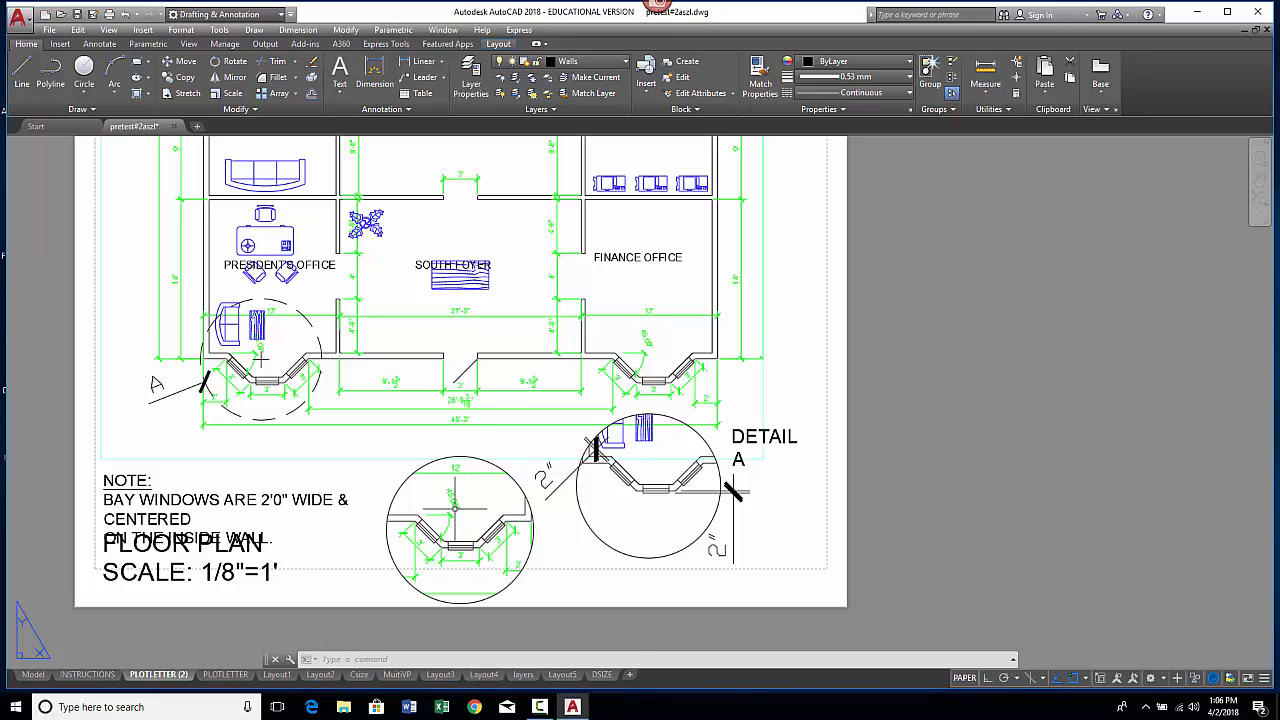
Step: Freeze the dim layer in the circular viewport only, then return to paper space
left_click(964, 678)
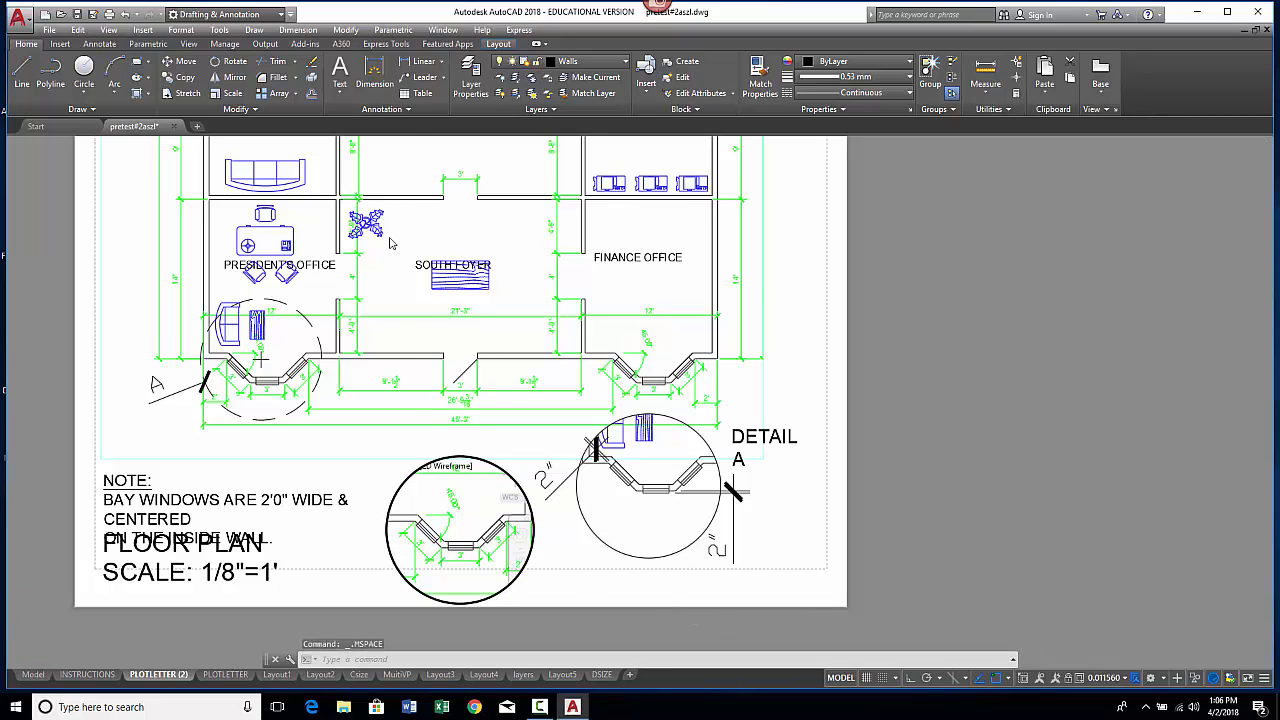
left_click(626, 61)
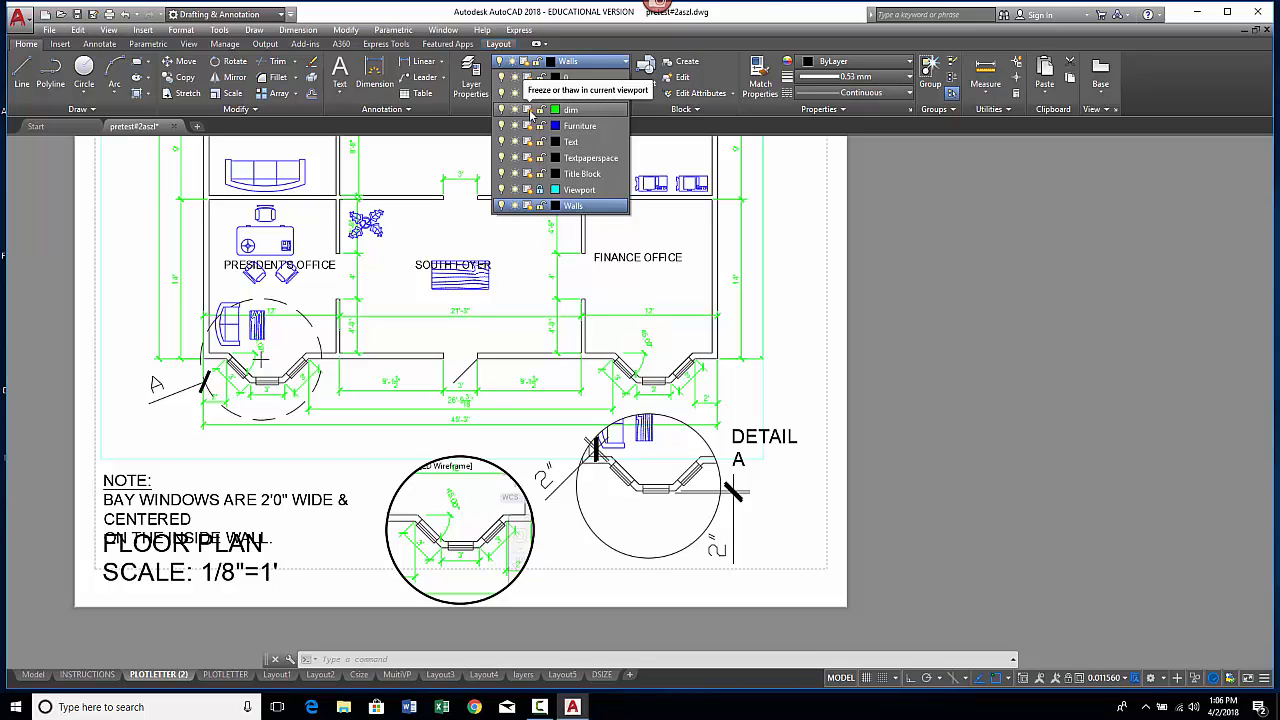
left_click(528, 110)
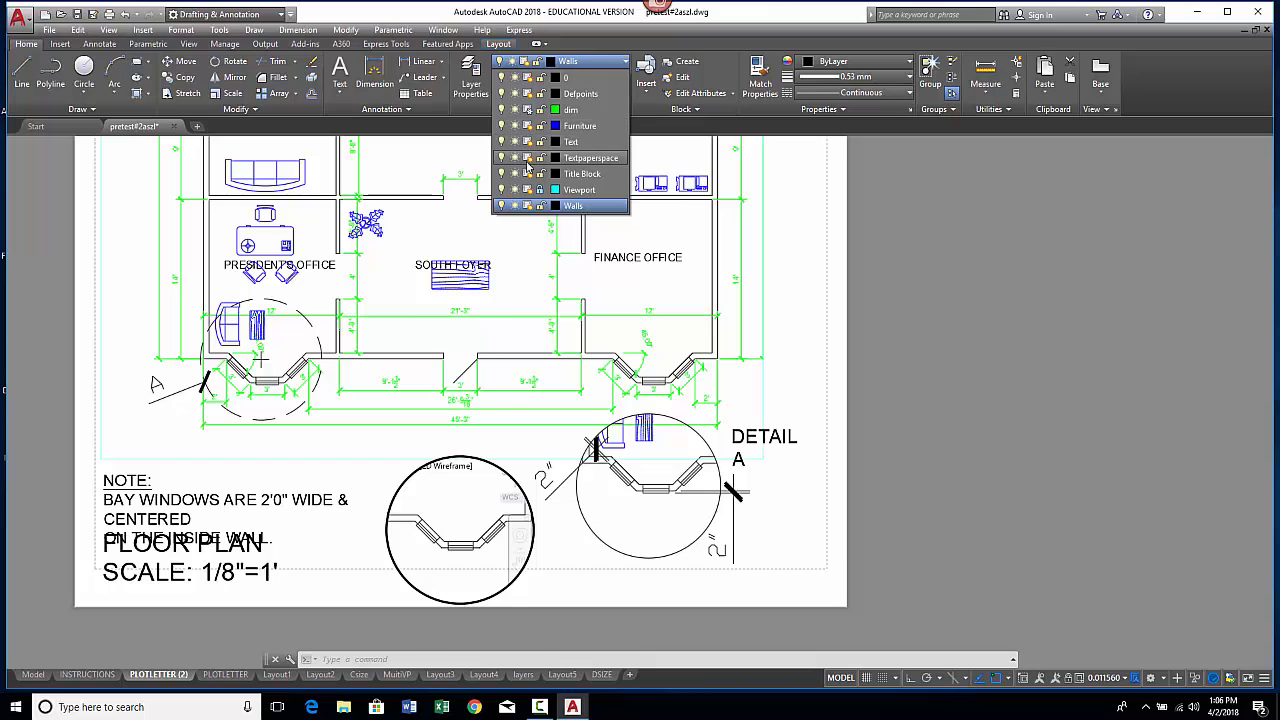
left_click(951, 328)
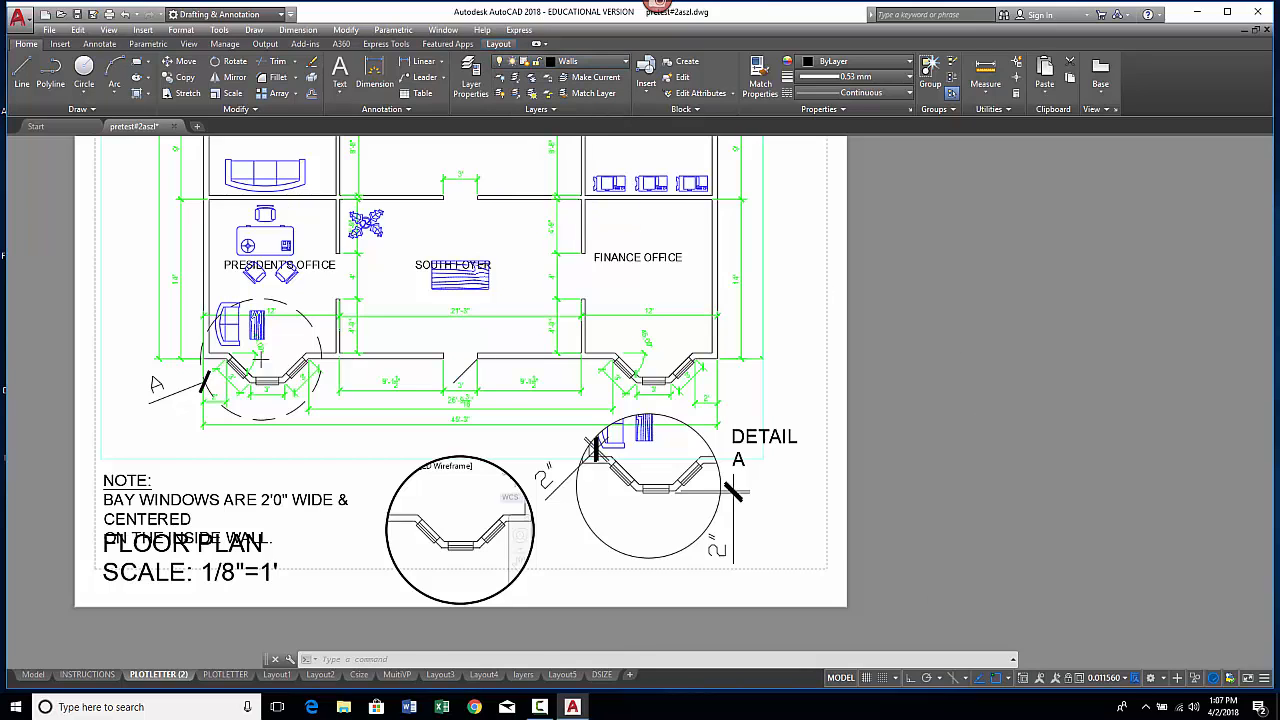
left_click(839, 678)
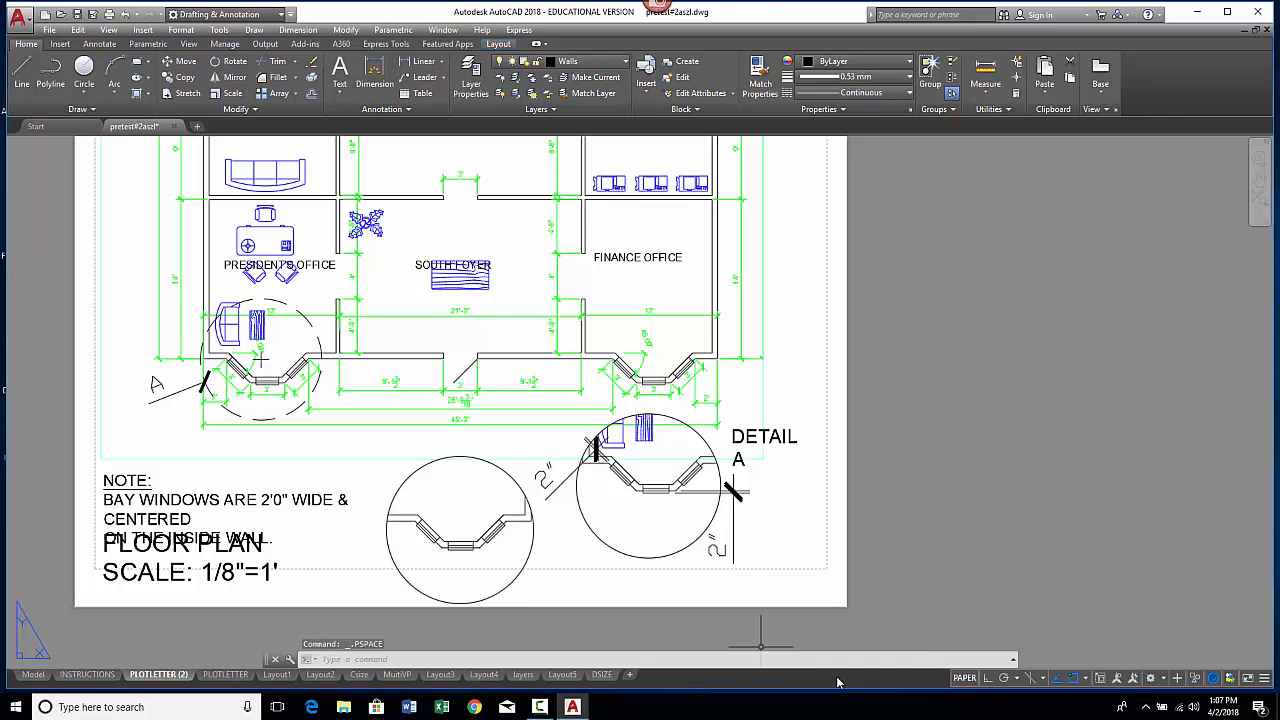